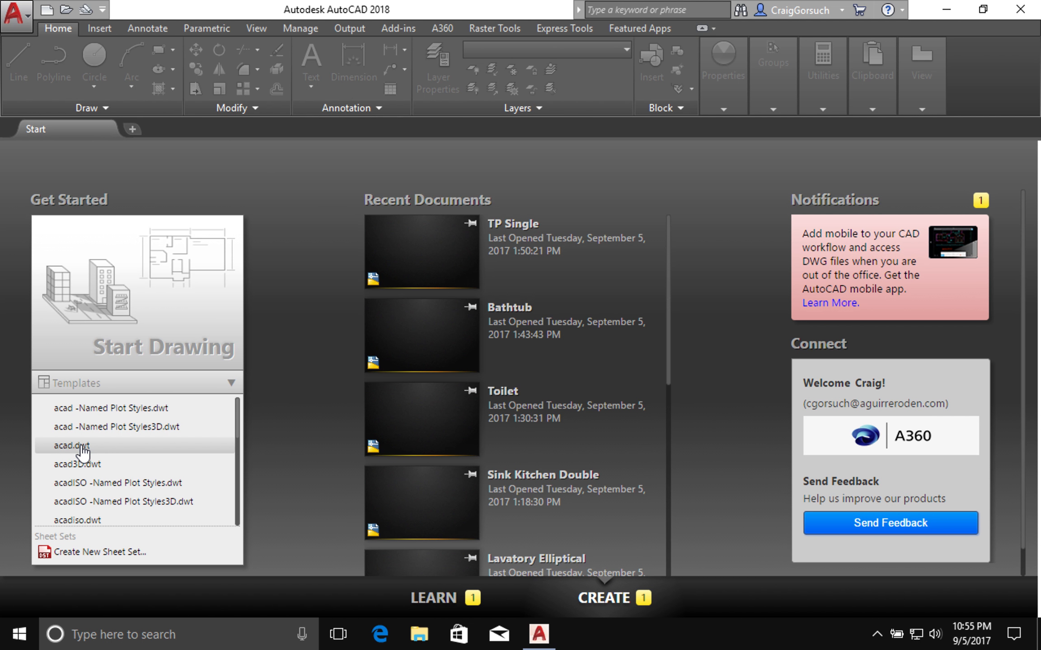
- Create a new drawing from the acad.dwt template and set its length units to Architectural
click(255, 422)
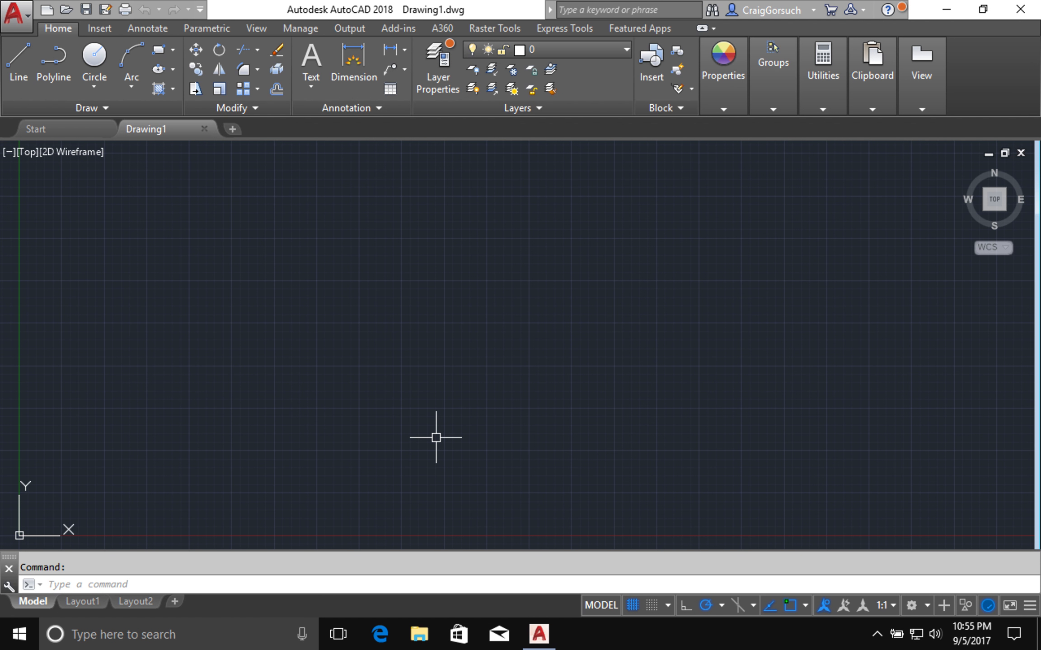
text(un)
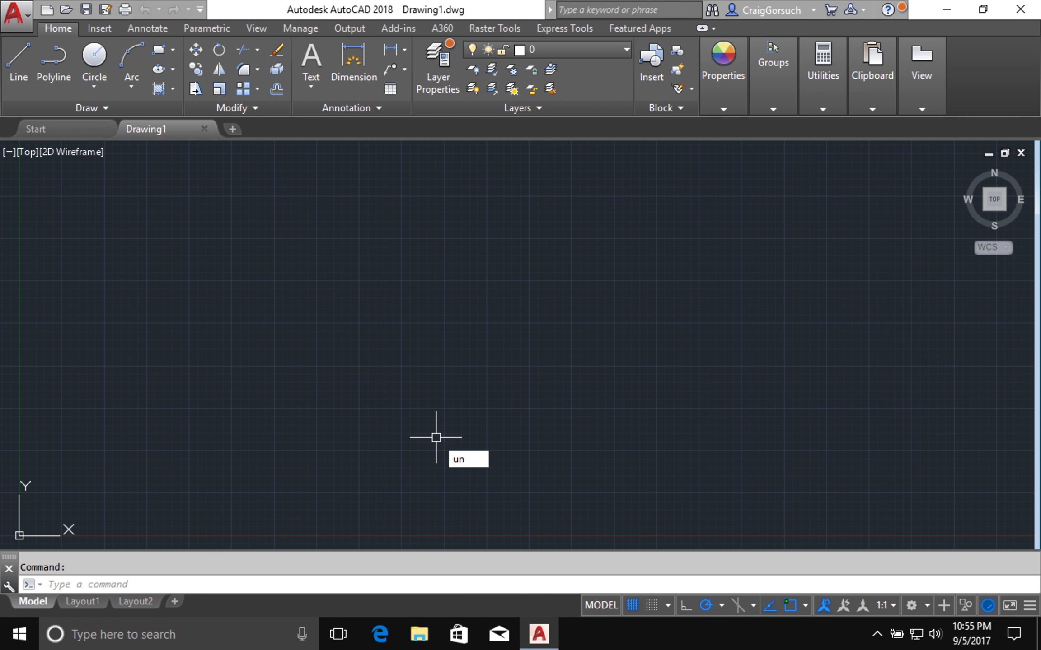
key(BackSpace)
key(BackSpace)
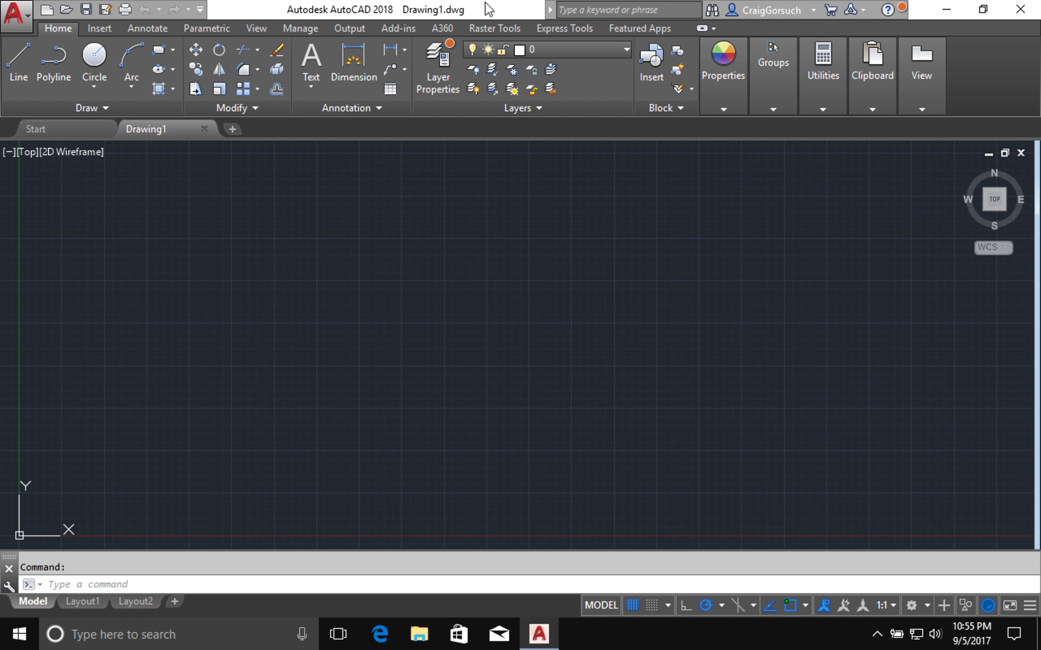
text(un)
key(Return)
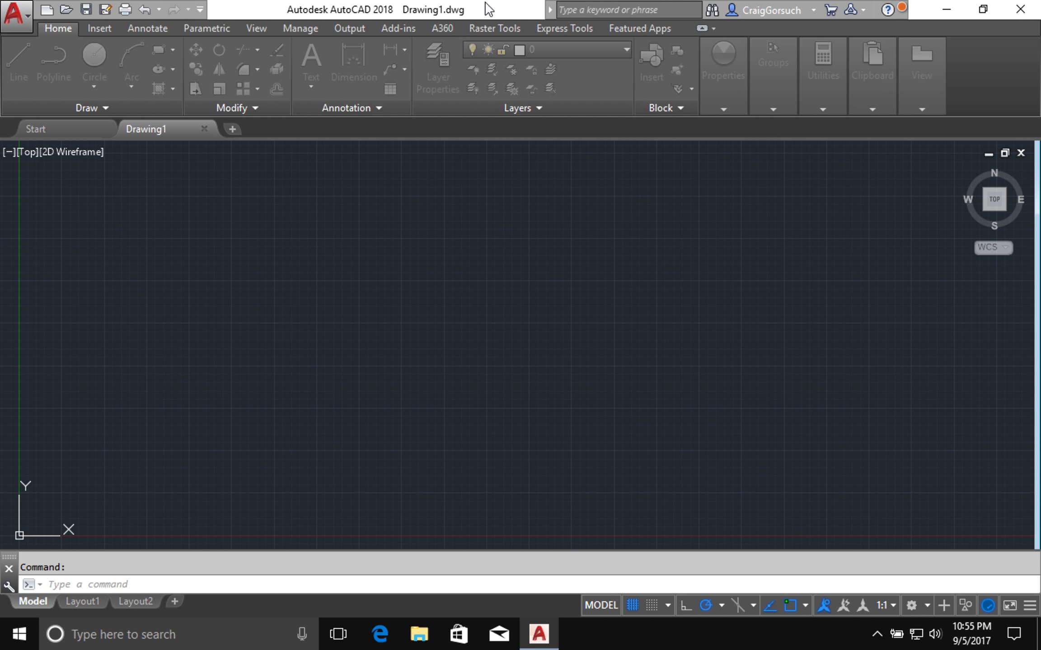
click(454, 202)
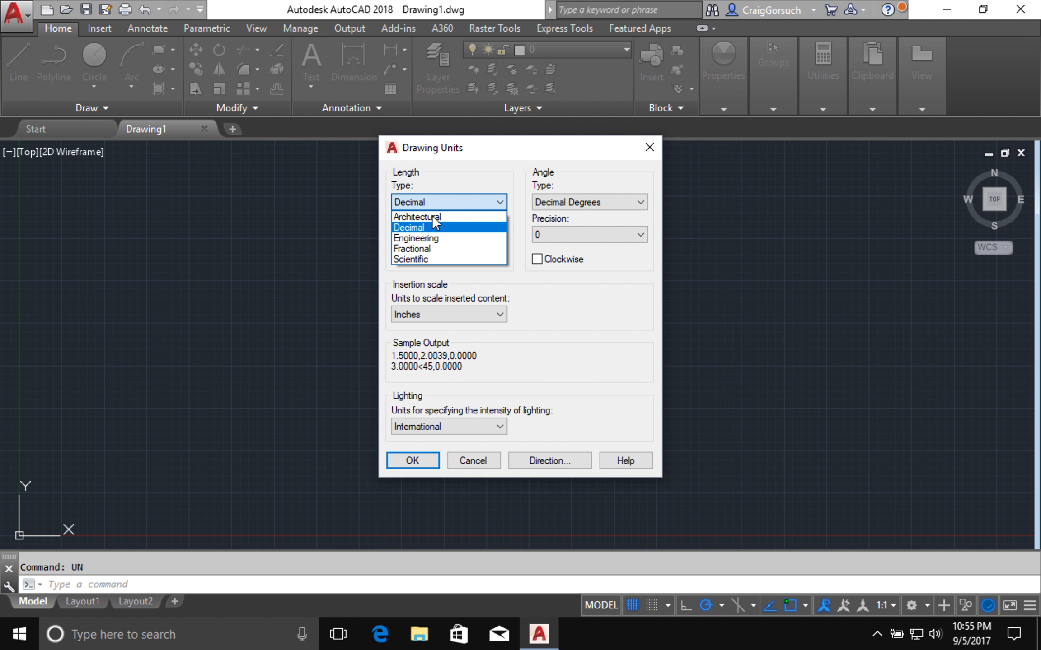
click(432, 215)
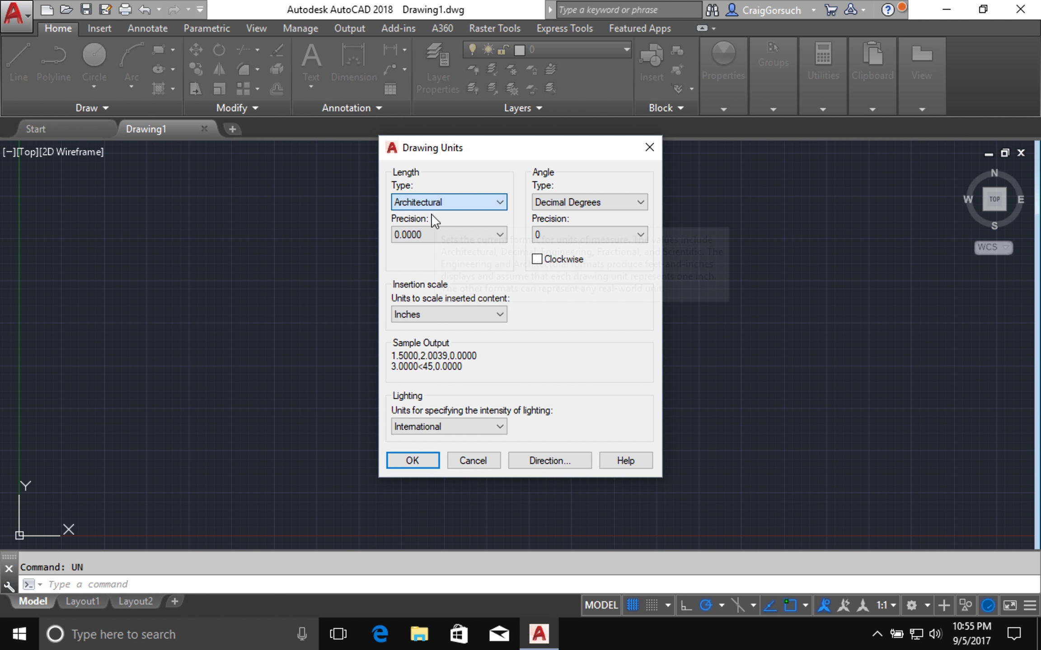
click(430, 461)
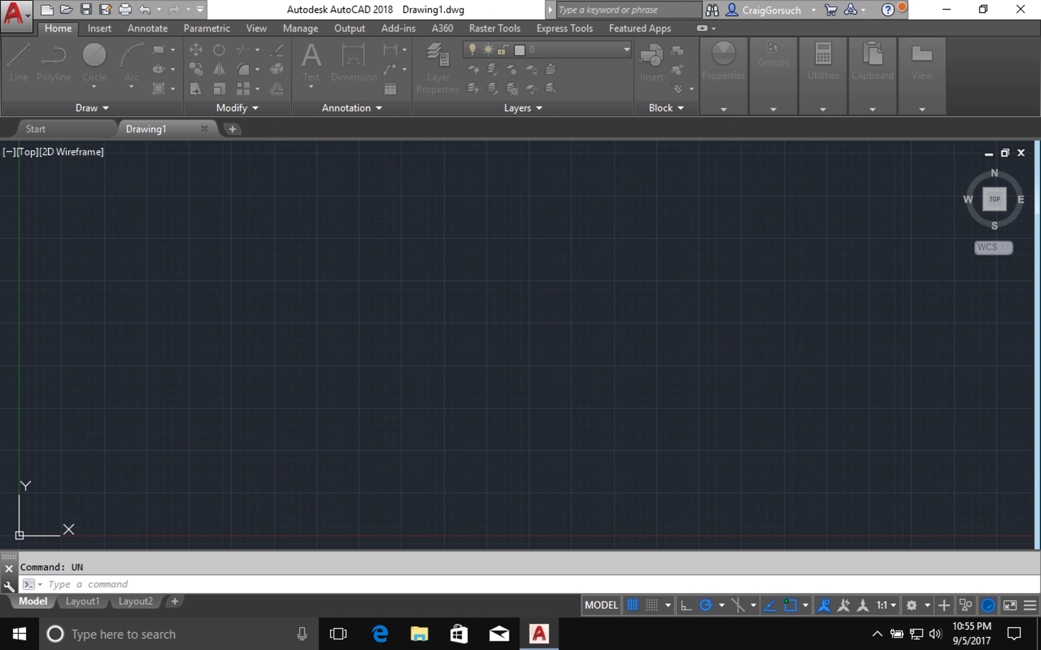
- Start a polyline at the origin 0,0 and draw its first segment 5' horizontally to the right
mouse_move(210, 460)
middle_down()
mouse_move(313, 432)
mouse_move(443, 258)
mouse_move(433, 213)
middle_up()
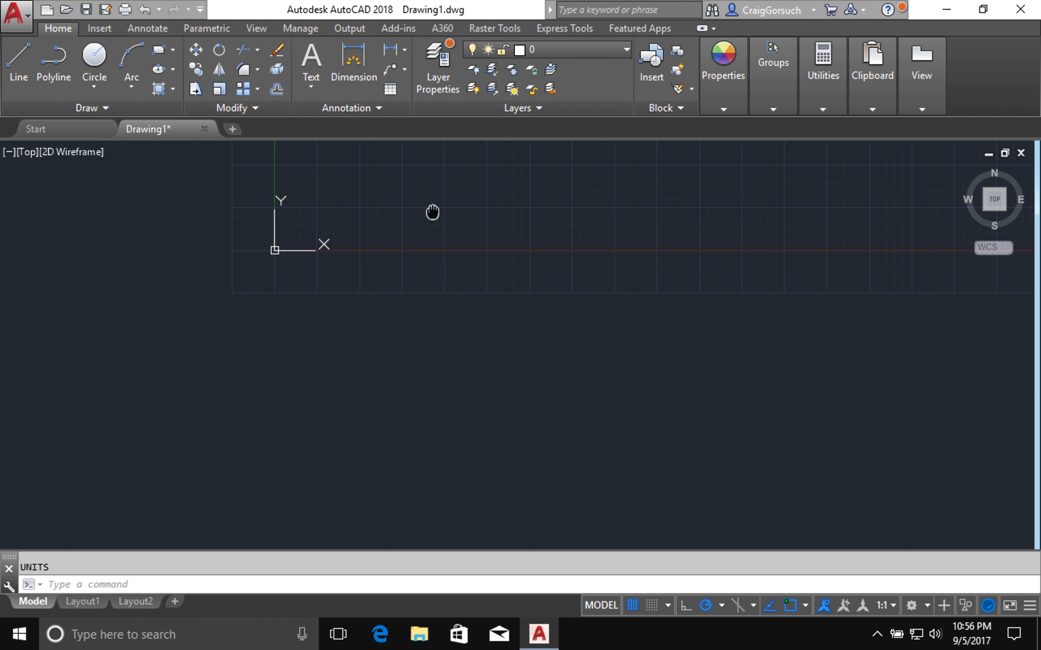
middle_drag(432, 213, 357, 193)
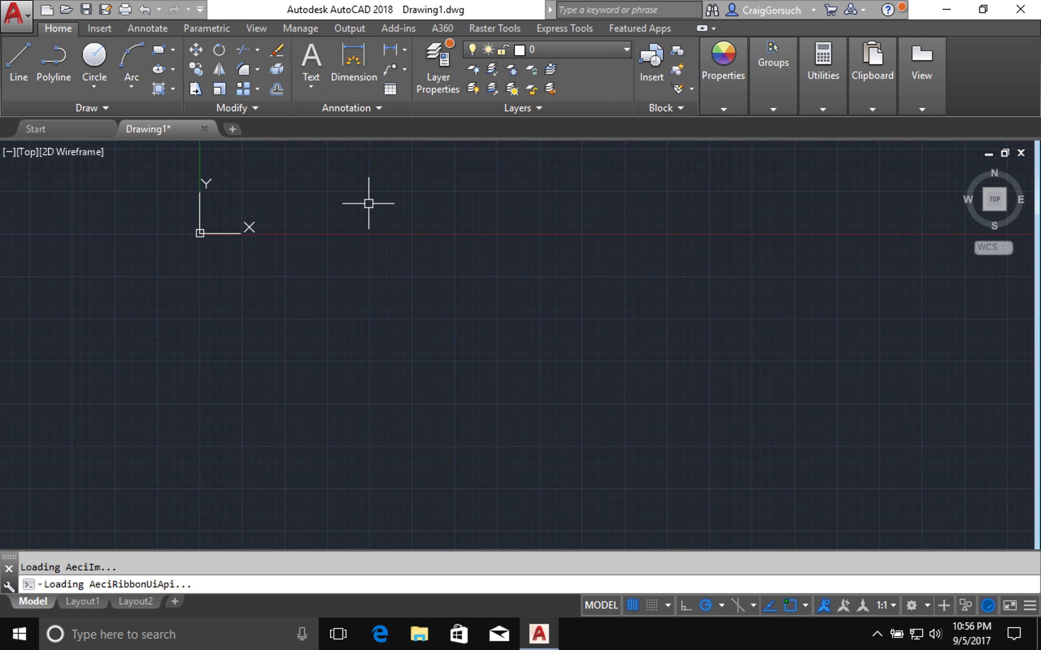
text(pl)
key(Return)
text(pl)
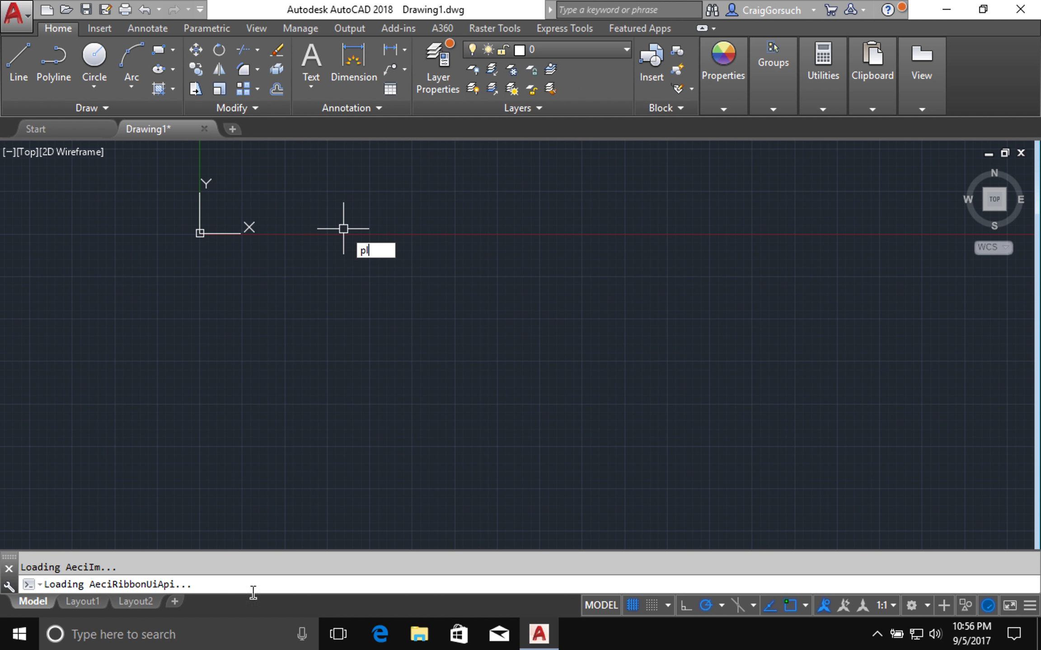
key(Return)
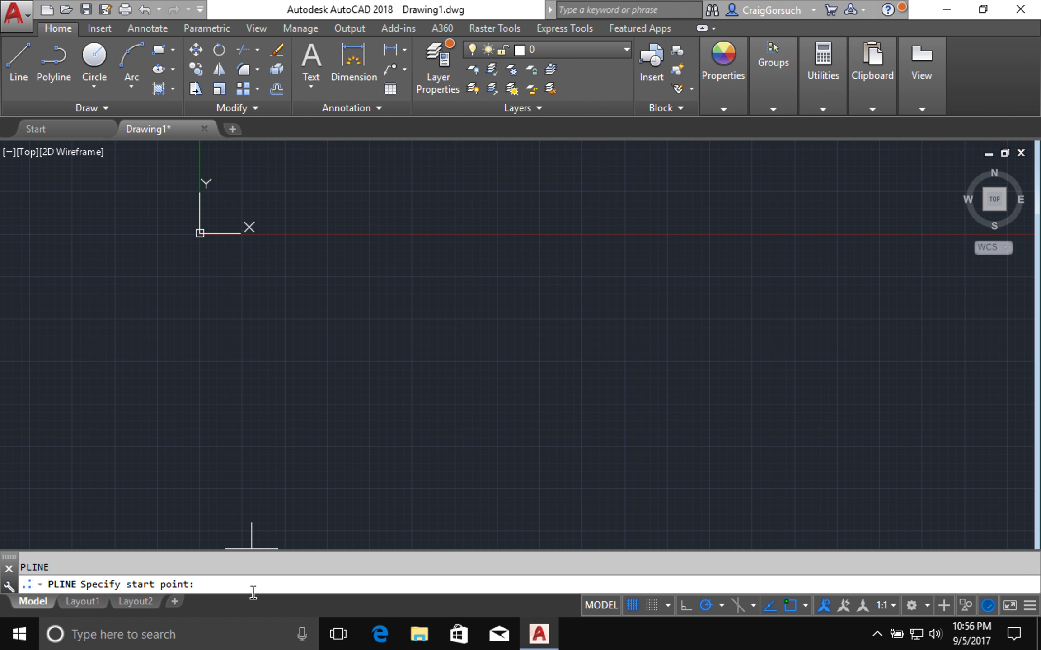
click(269, 584)
text(0,0)
key(Return)
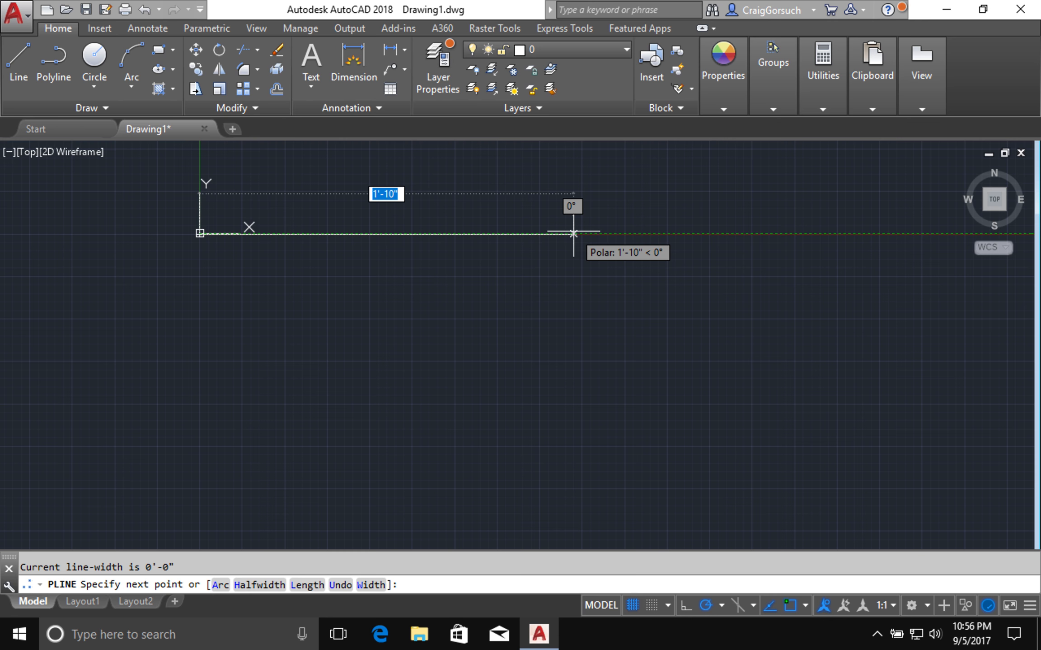
text(5)
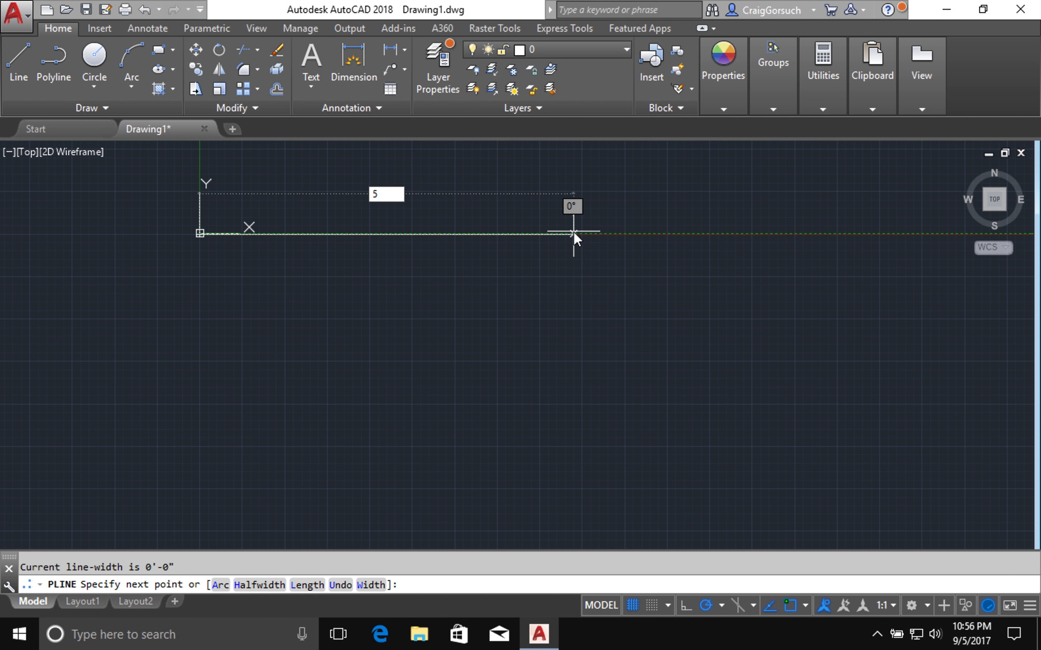
text(')
key(Return)
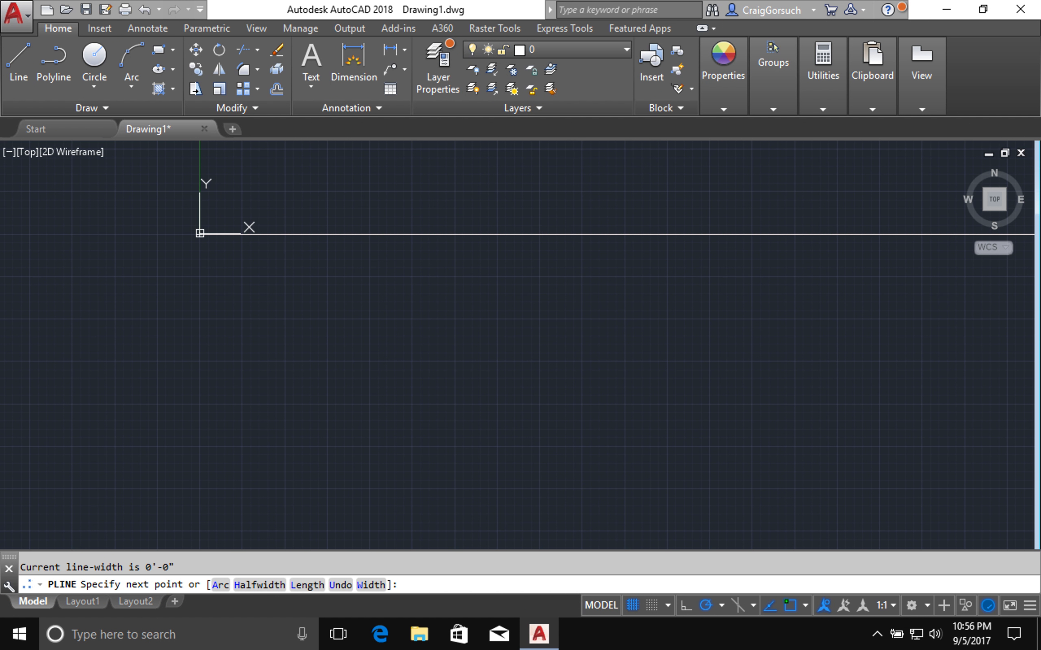
- Continue the polyline 2'6" straight down and 5' back to the left below the origin, and close it into a rectangle
scroll(583, 298, down, 3)
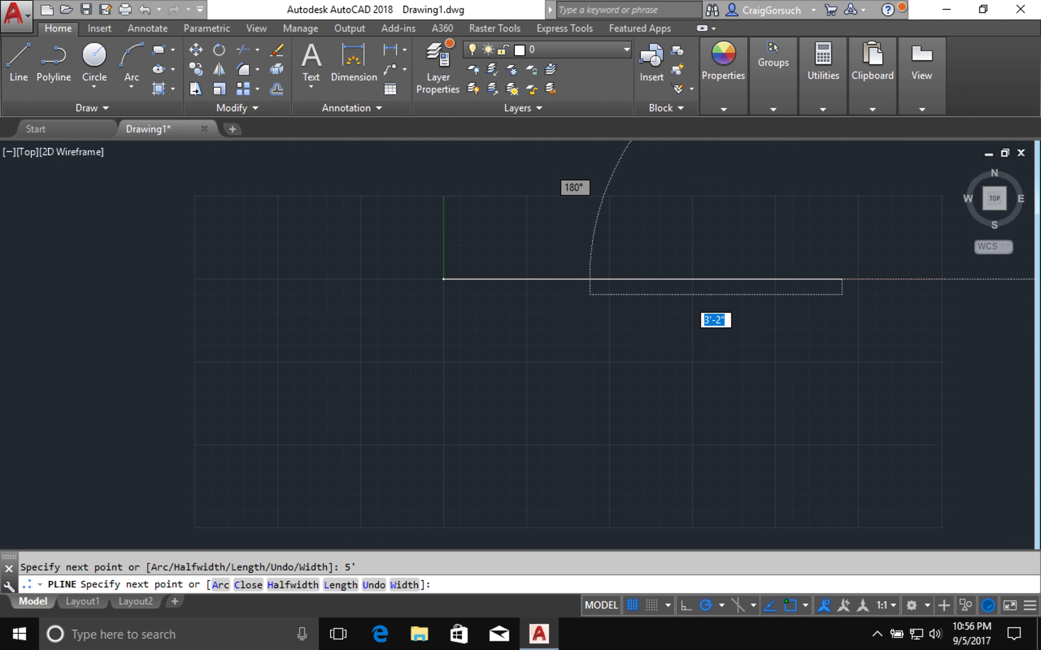
middle_drag(599, 295, 374, 233)
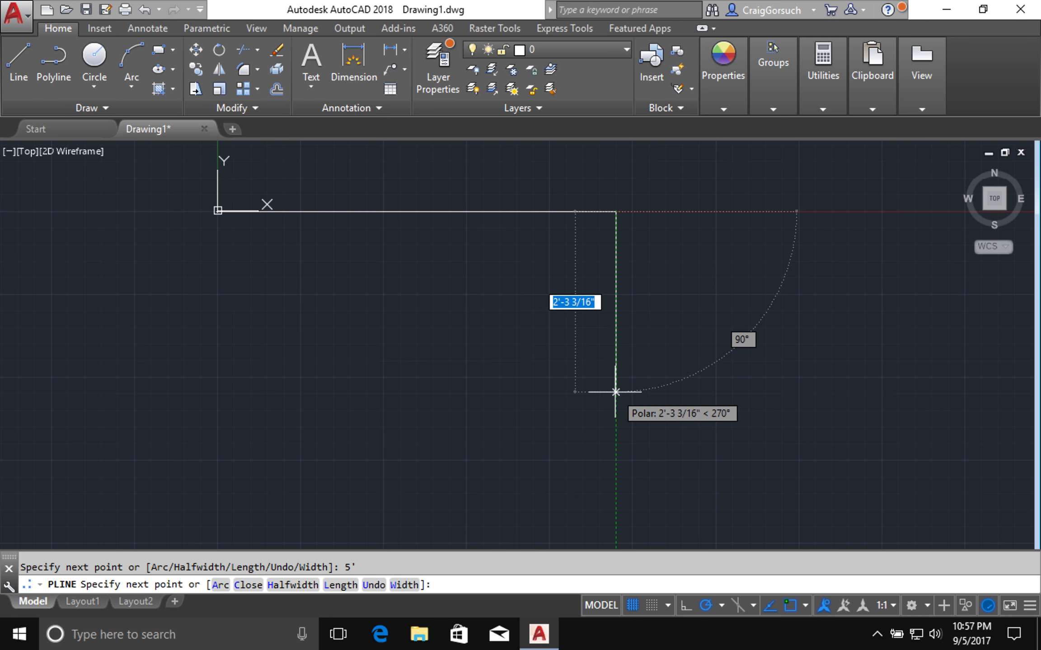
text(2'6)
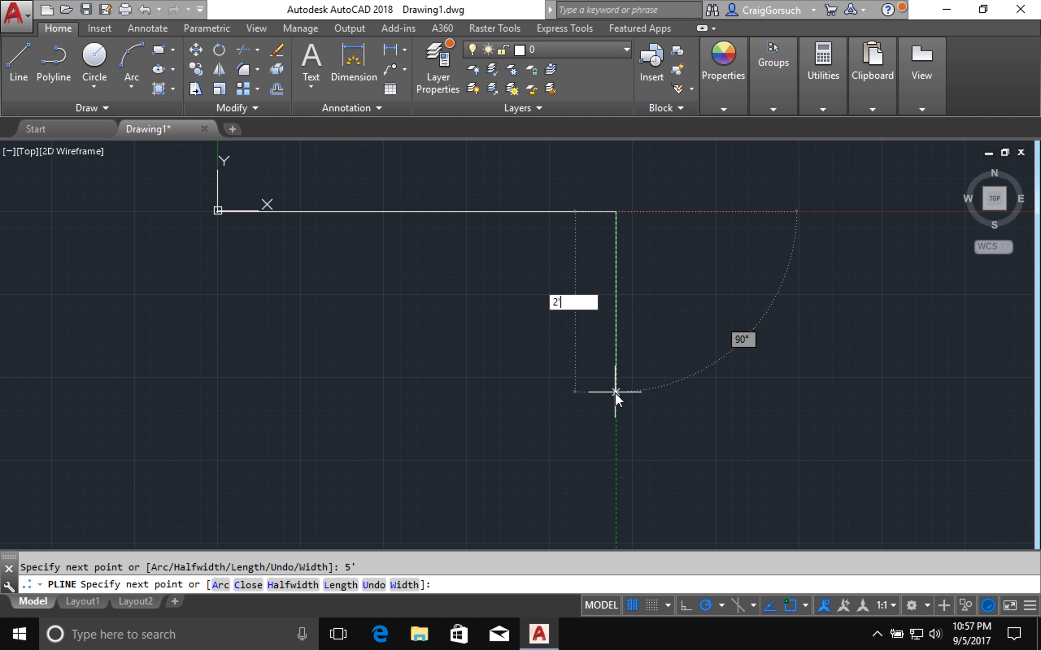
key(Return)
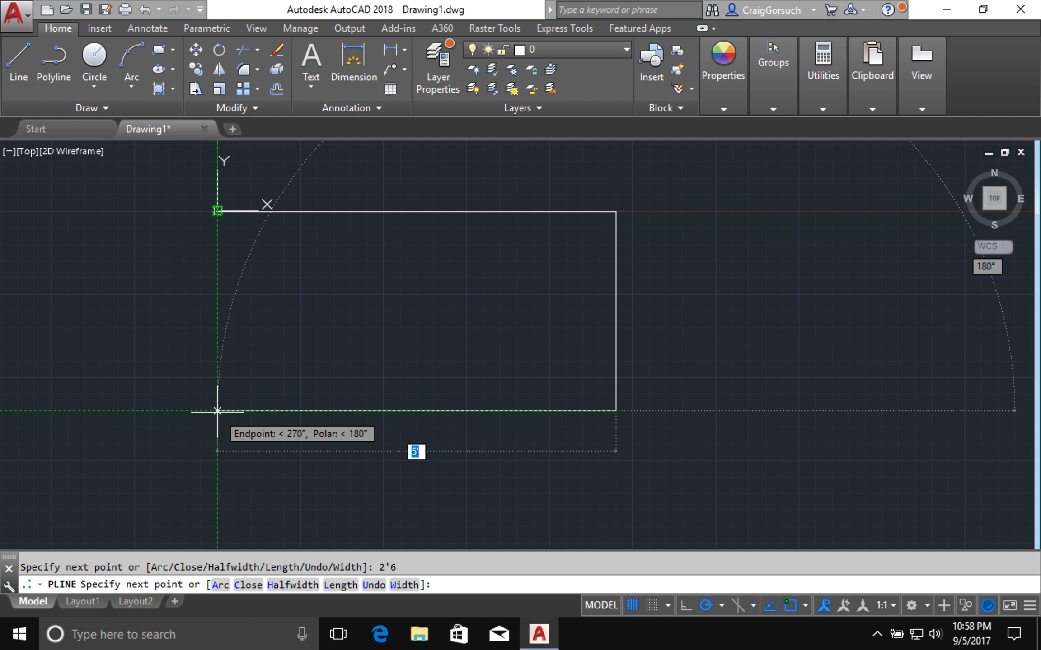
click(217, 411)
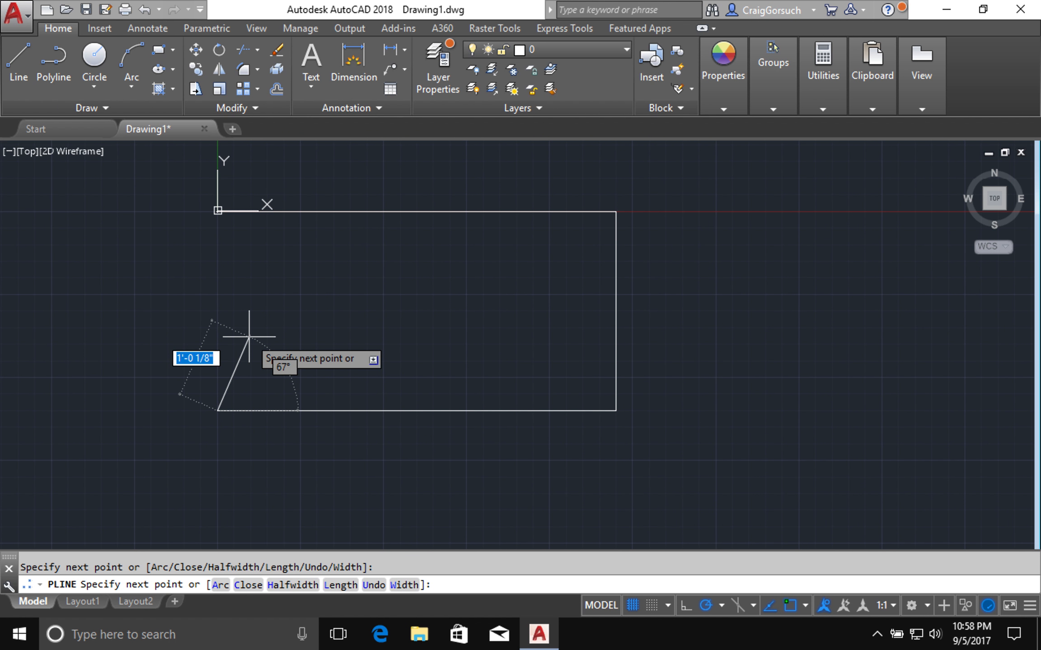
text(c)
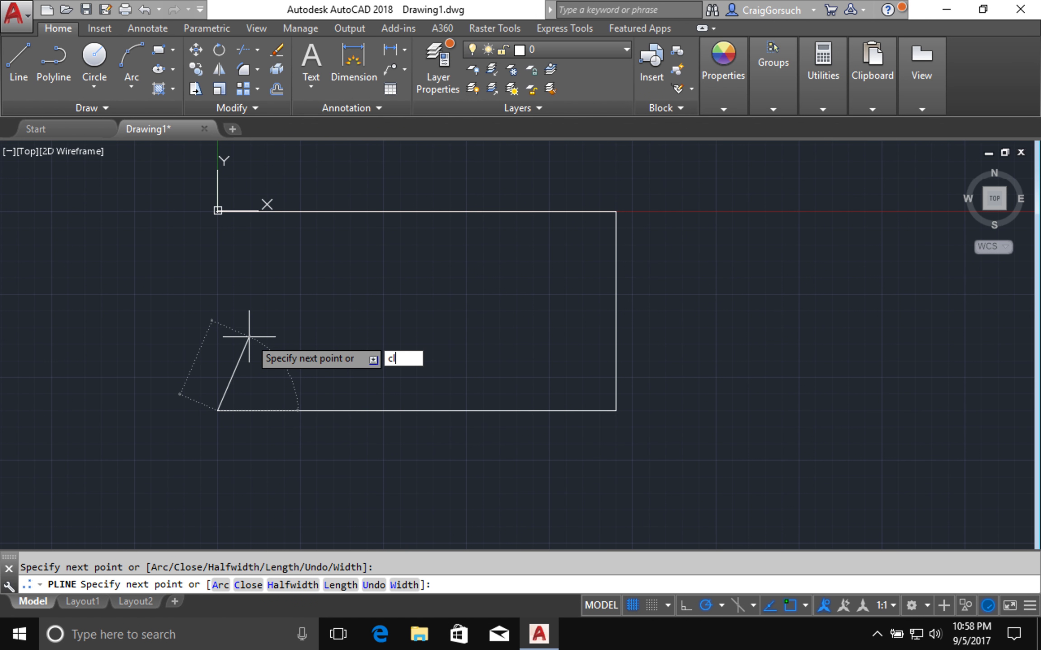
key(Return)
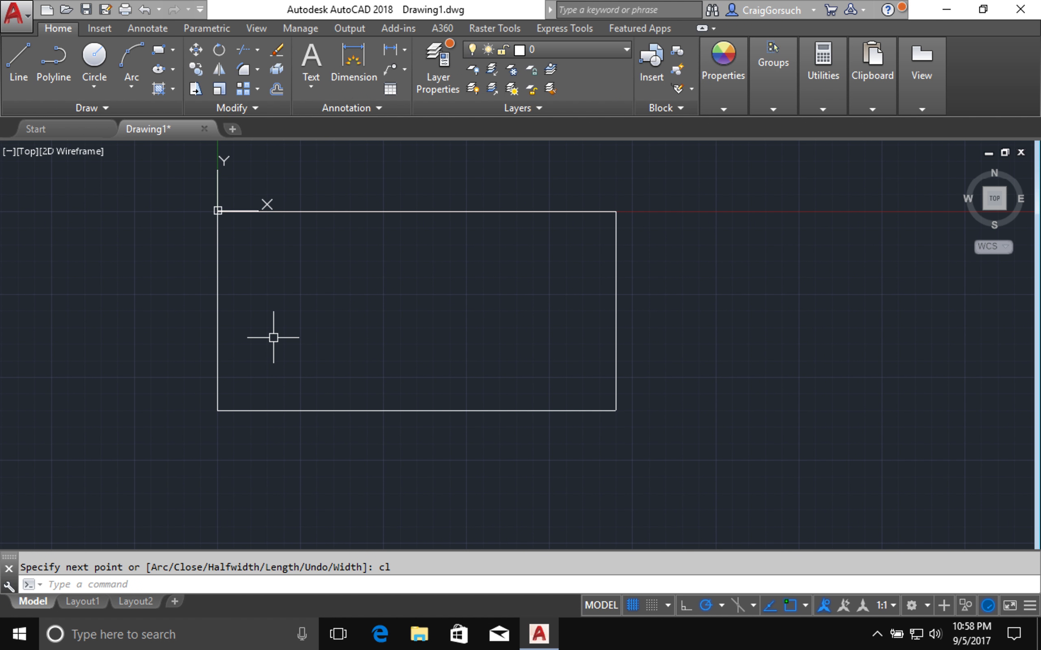
- Offset the rectangle 2" inward
text(clo)
key(Return)
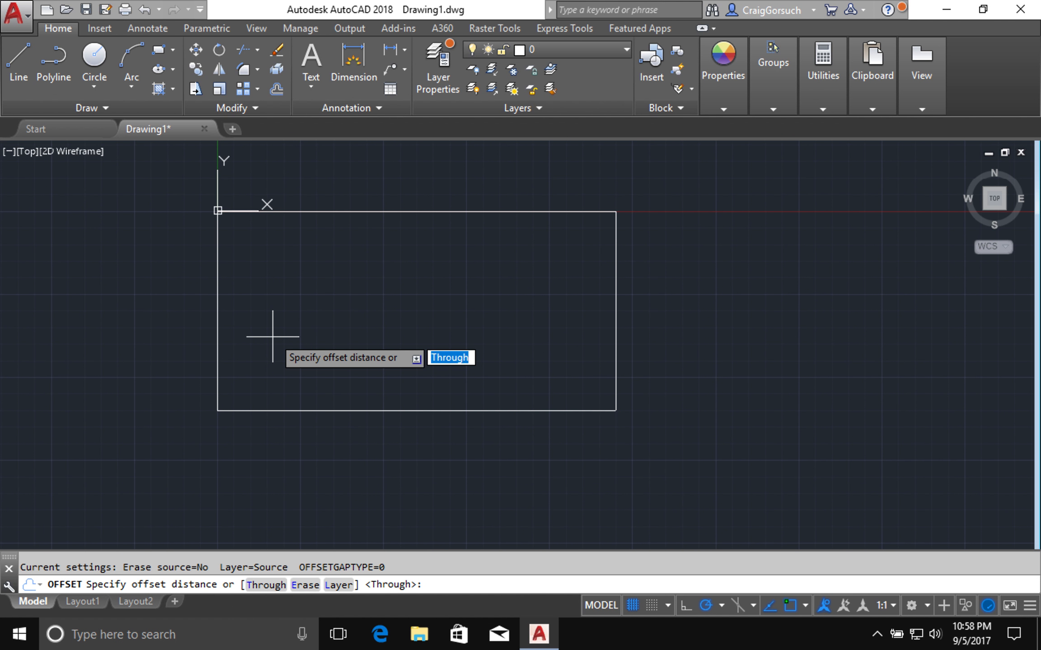
text(1)
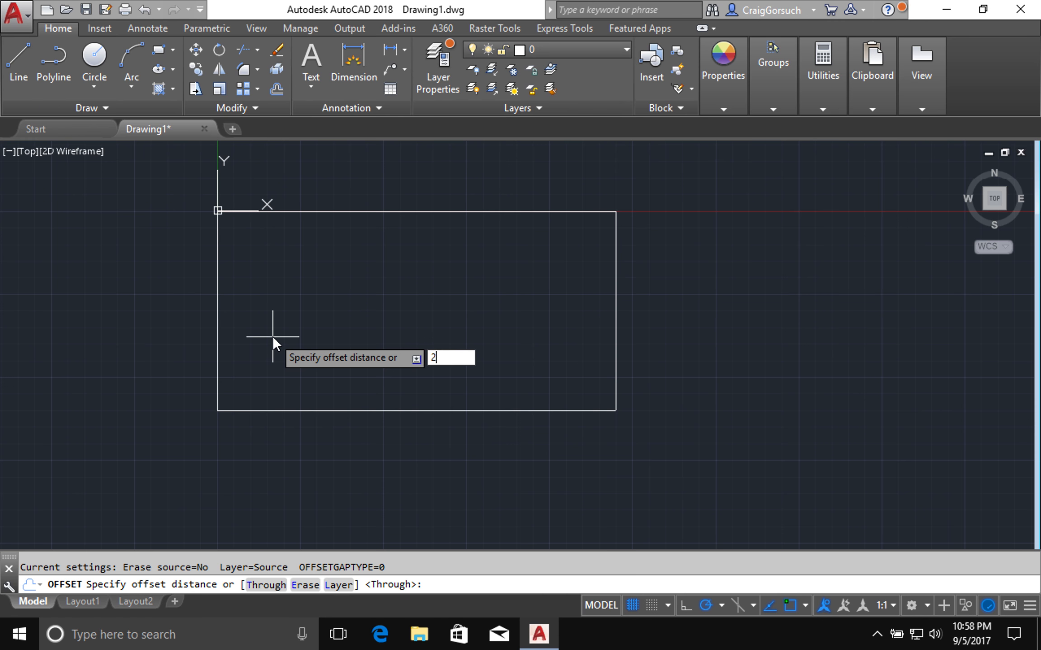
key(Return)
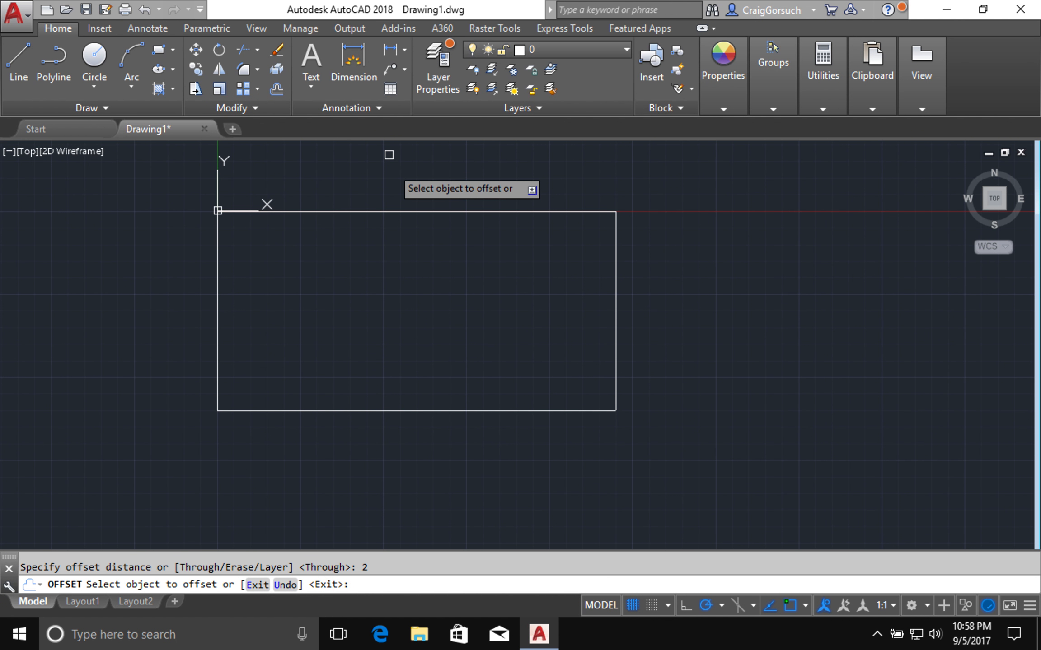
click(392, 212)
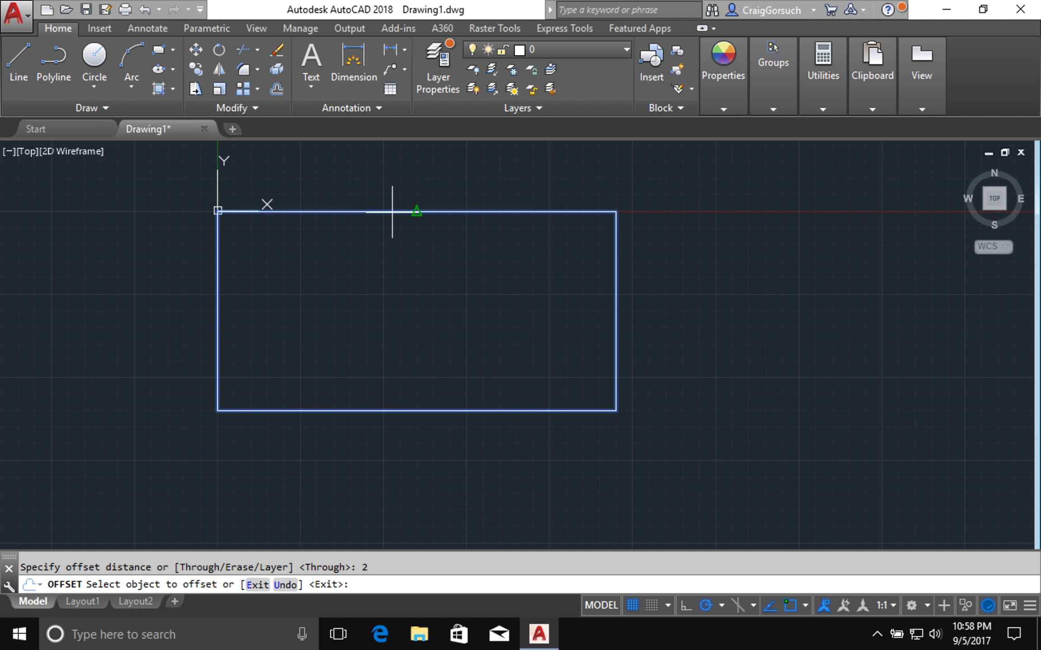
click(392, 276)
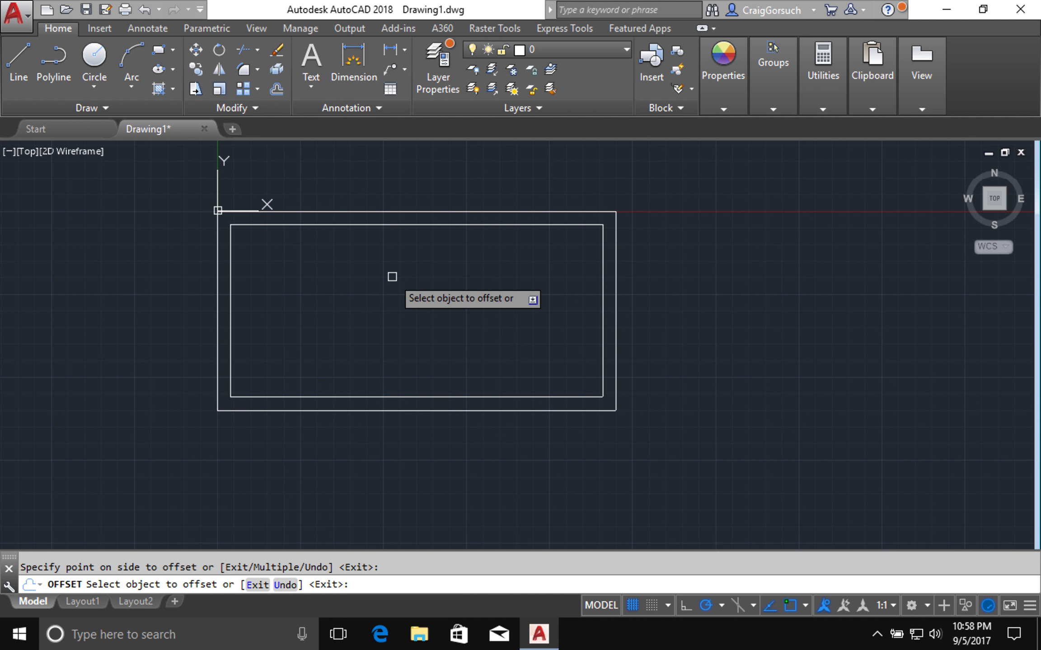
key(Return)
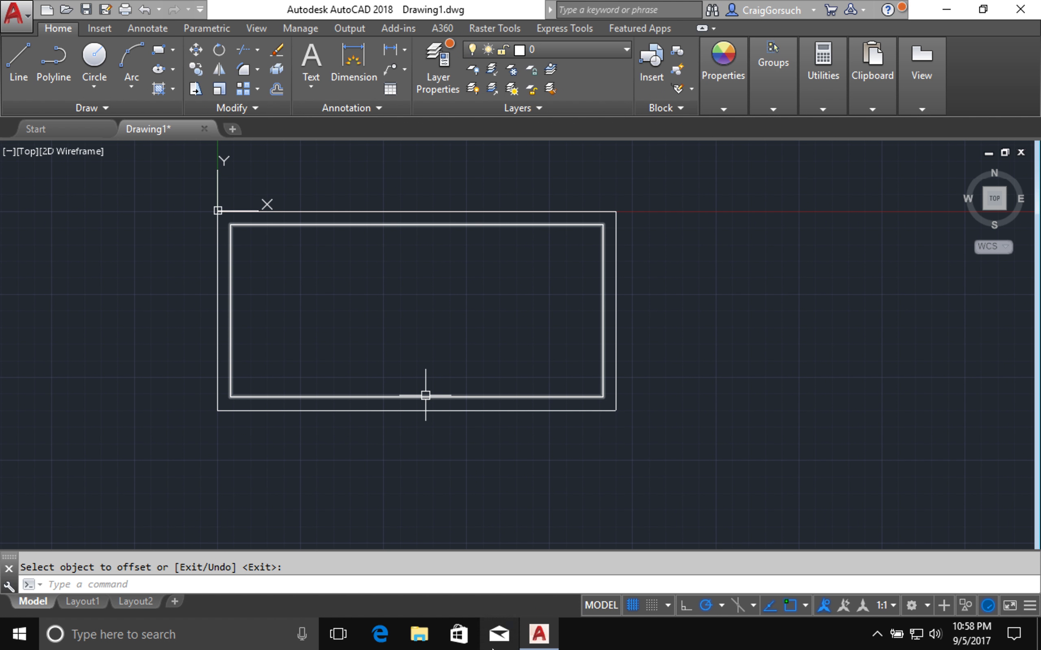
- Try stretching the inner rectangle's lower edge 2" upward from a free base point using a crossing selection, and undo it
middle_drag(339, 269, 413, 279)
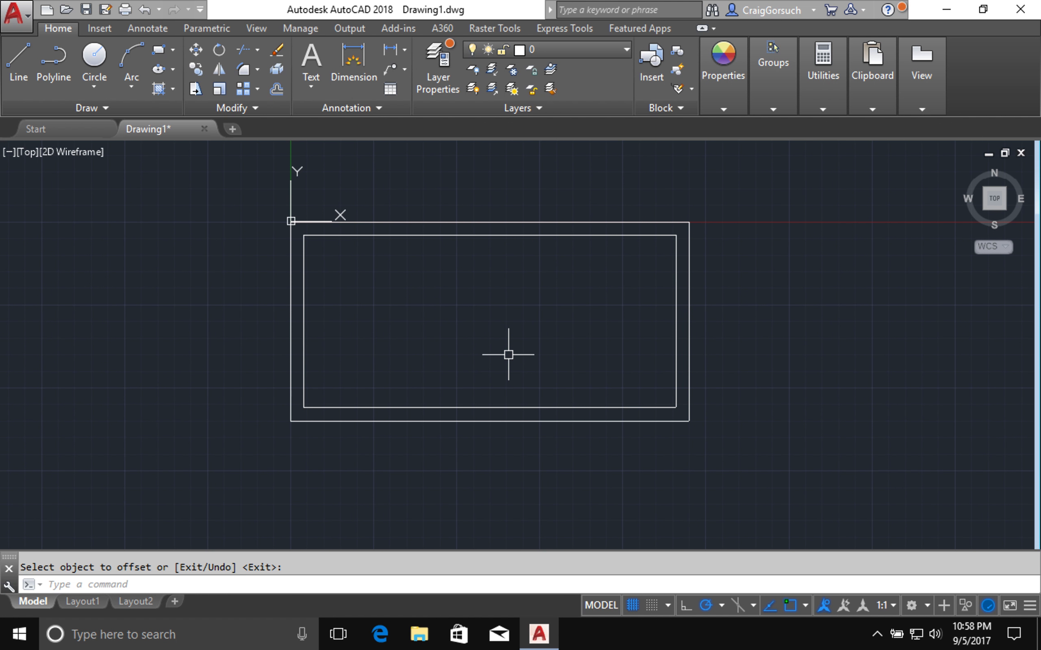
scroll(508, 355, up, 2)
middle_drag(508, 353, 538, 386)
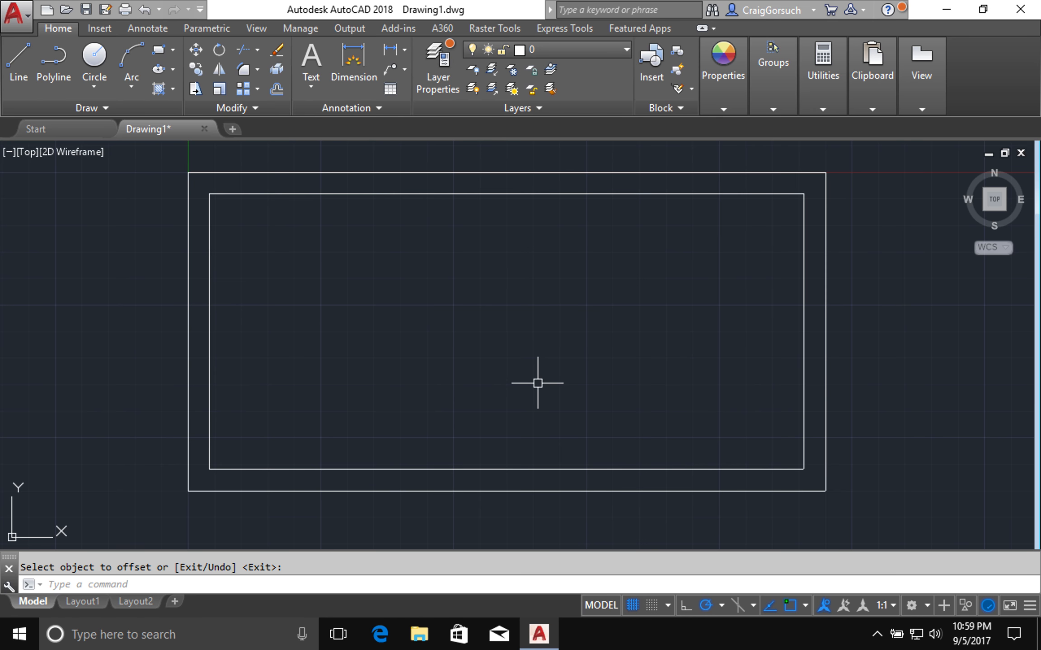
text(s)
key(Return)
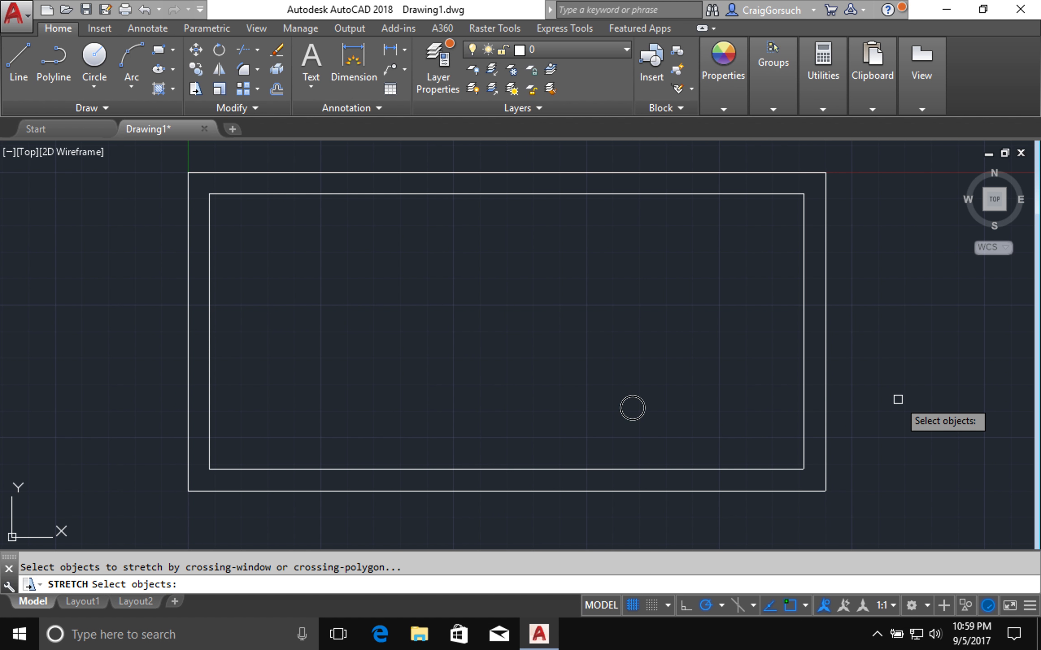
click(897, 400)
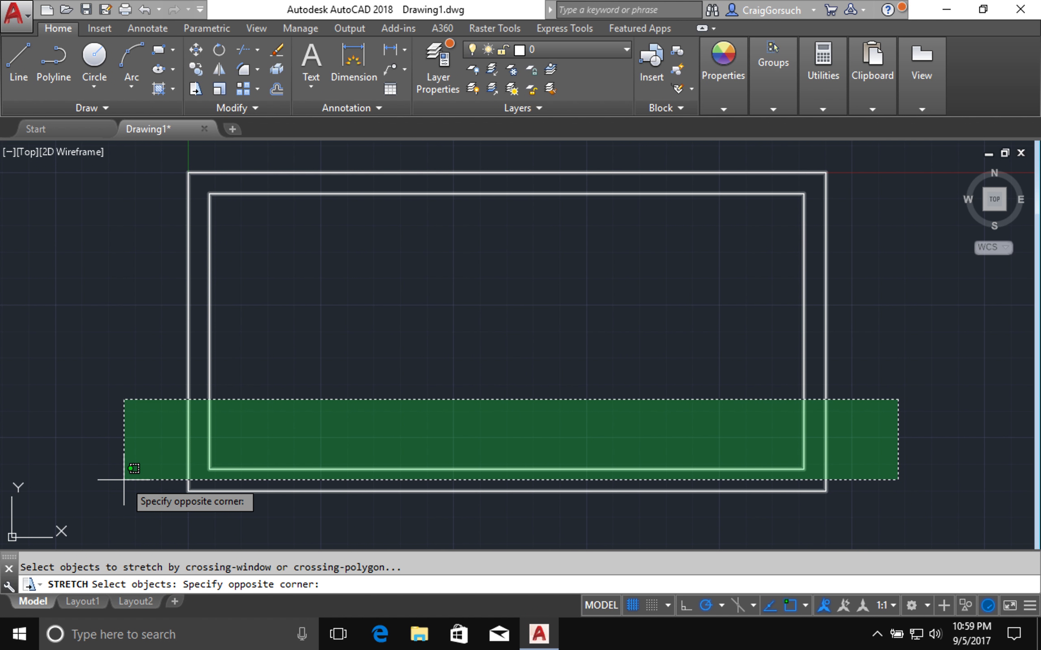
click(124, 479)
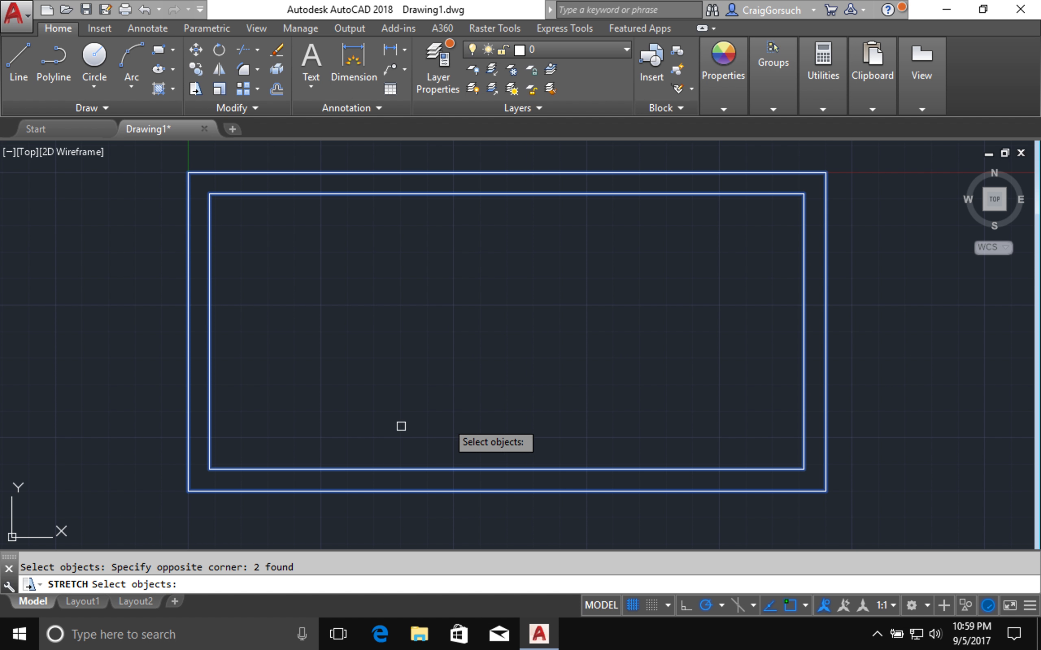
click(448, 419)
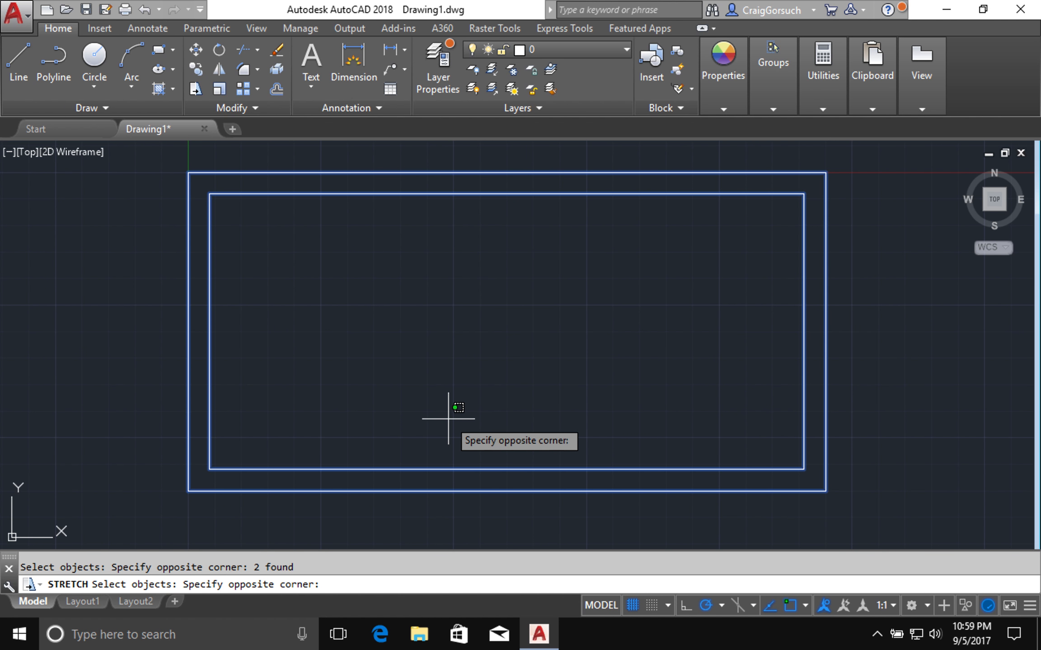
click(423, 396)
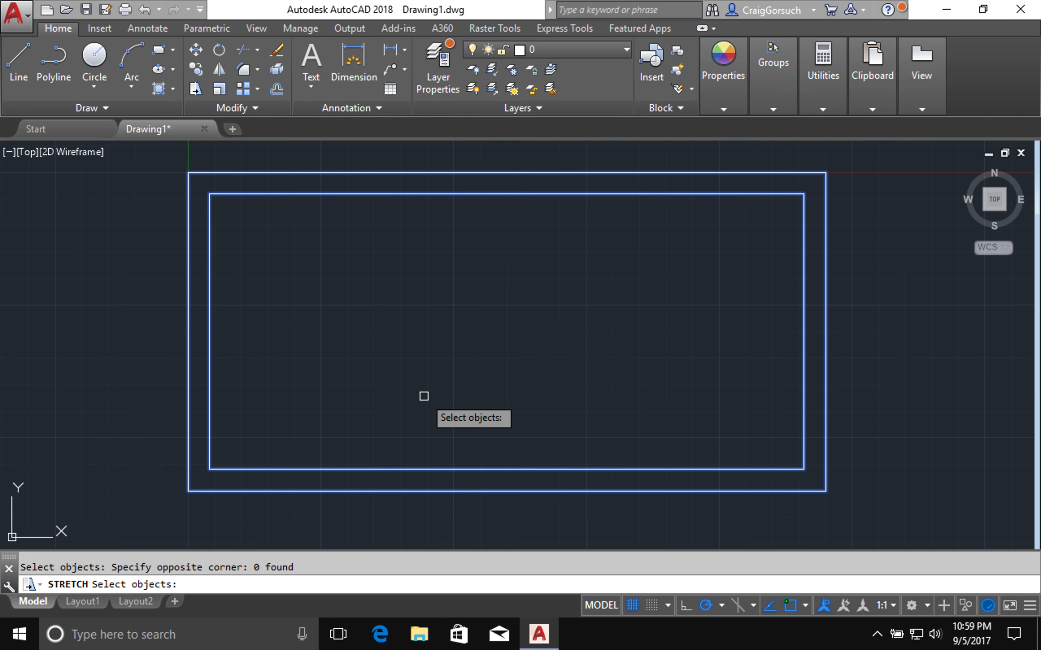
key(Return)
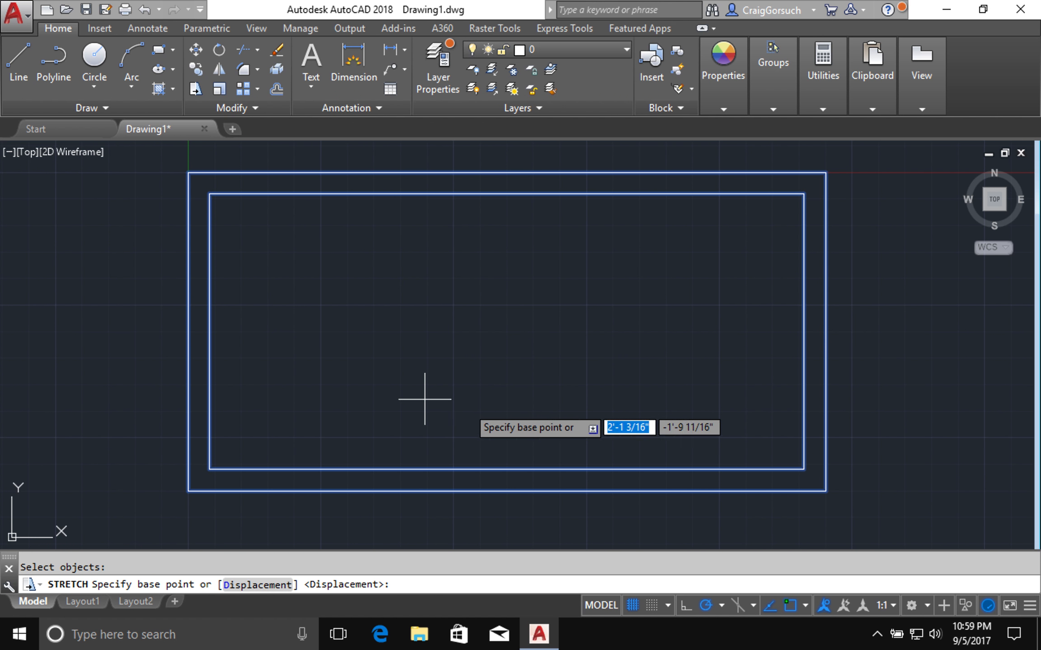
click(472, 408)
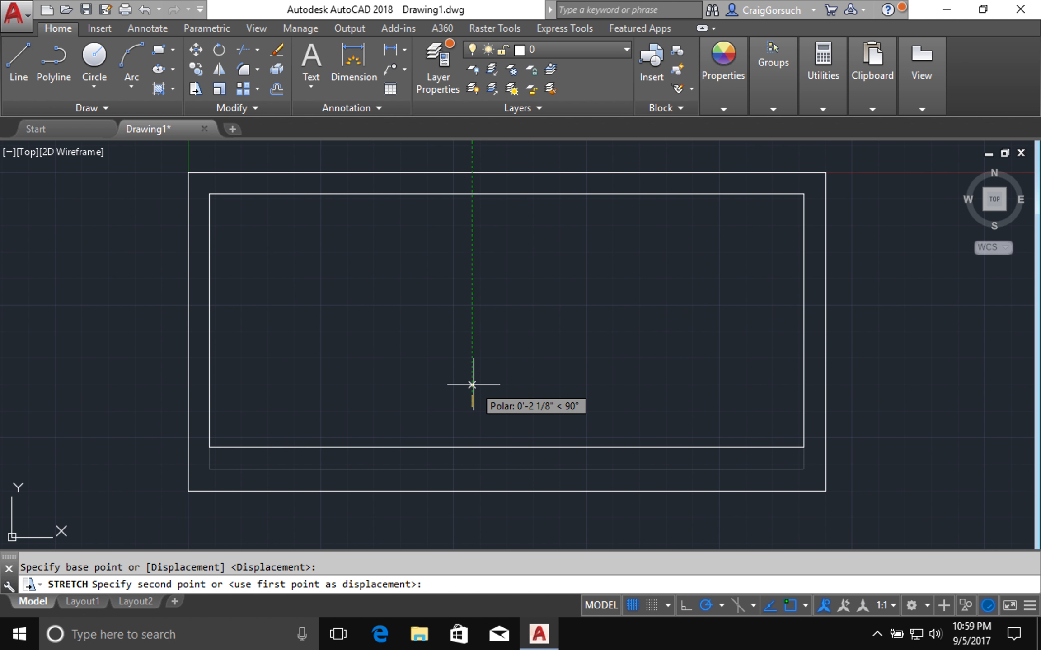
text(2)
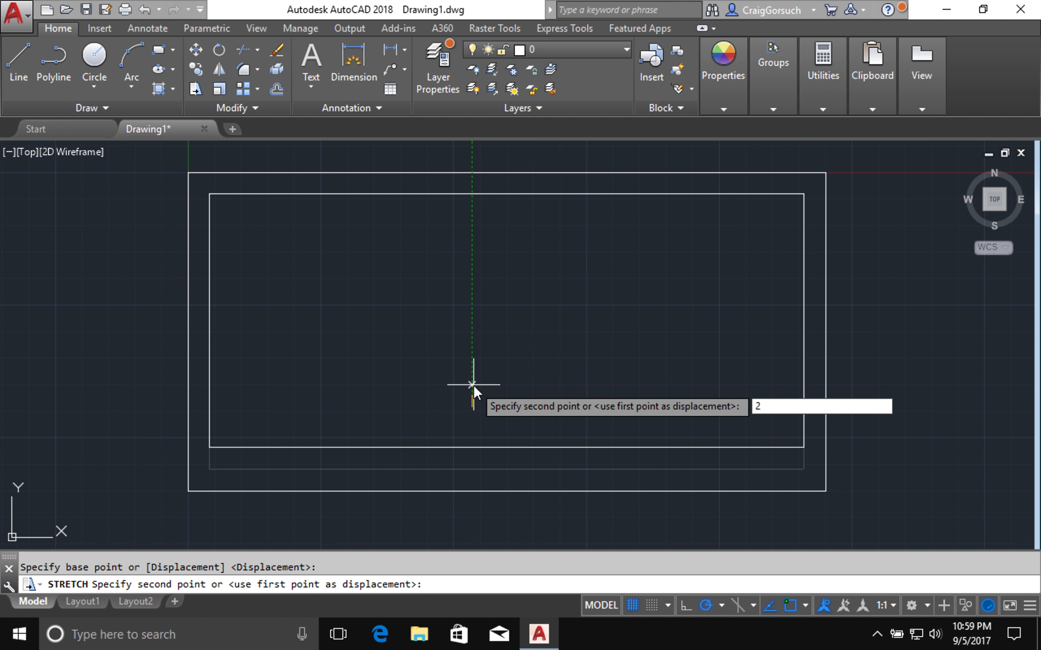
key(Return)
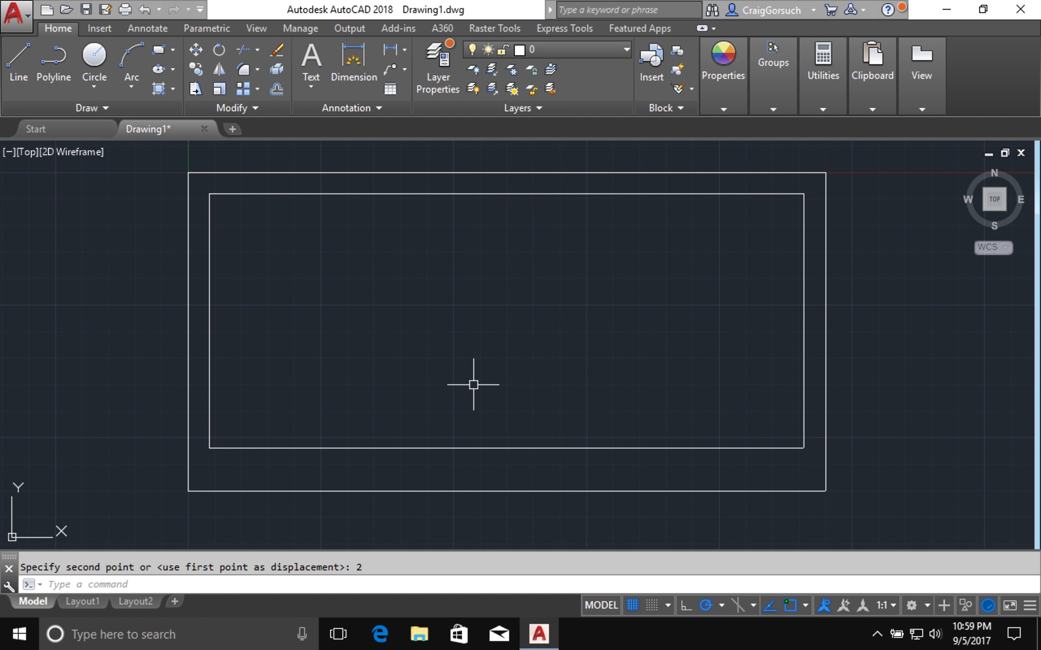
key(ctrl+z)
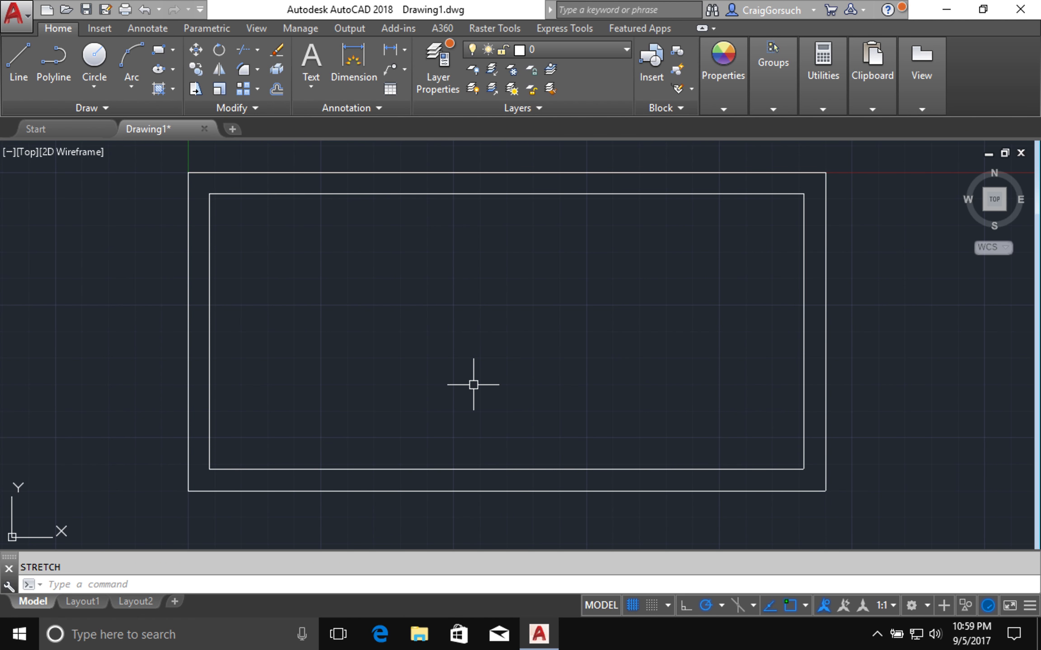
- Try stretching the inner rectangle's lower edge upward from the outer lower edge's midpoint to the inner one's midpoint, and undo it
text(s)
key(Return)
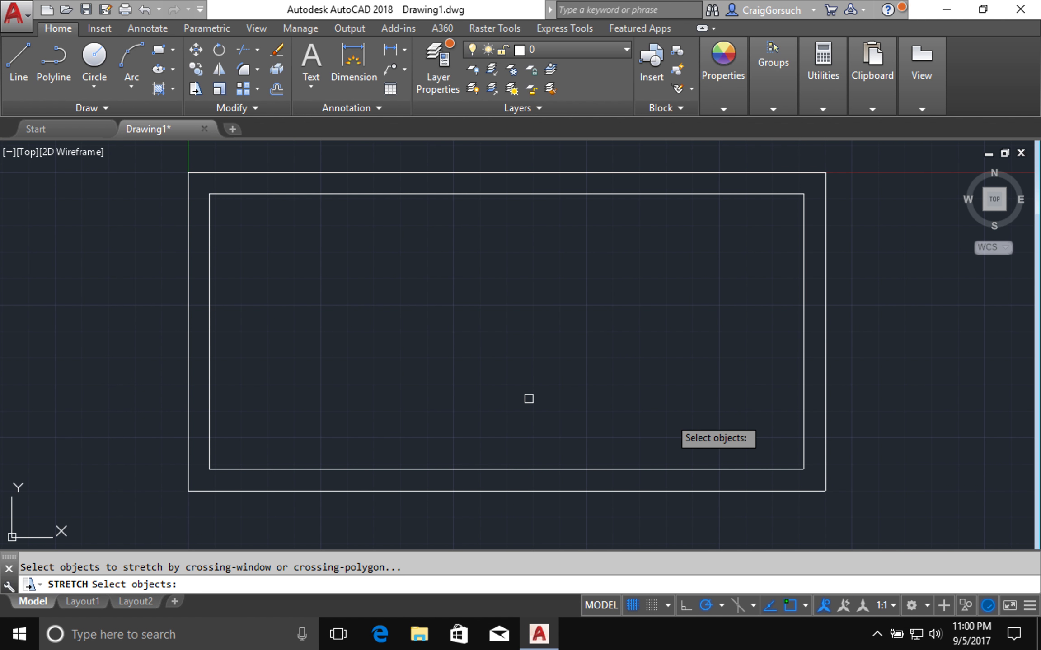
click(865, 415)
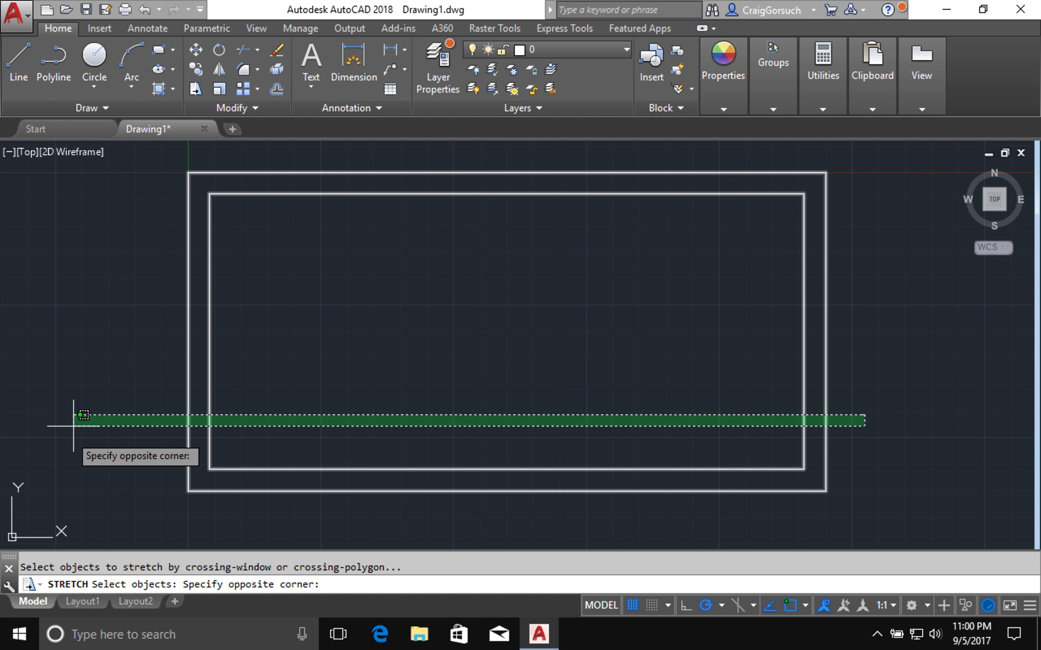
click(74, 480)
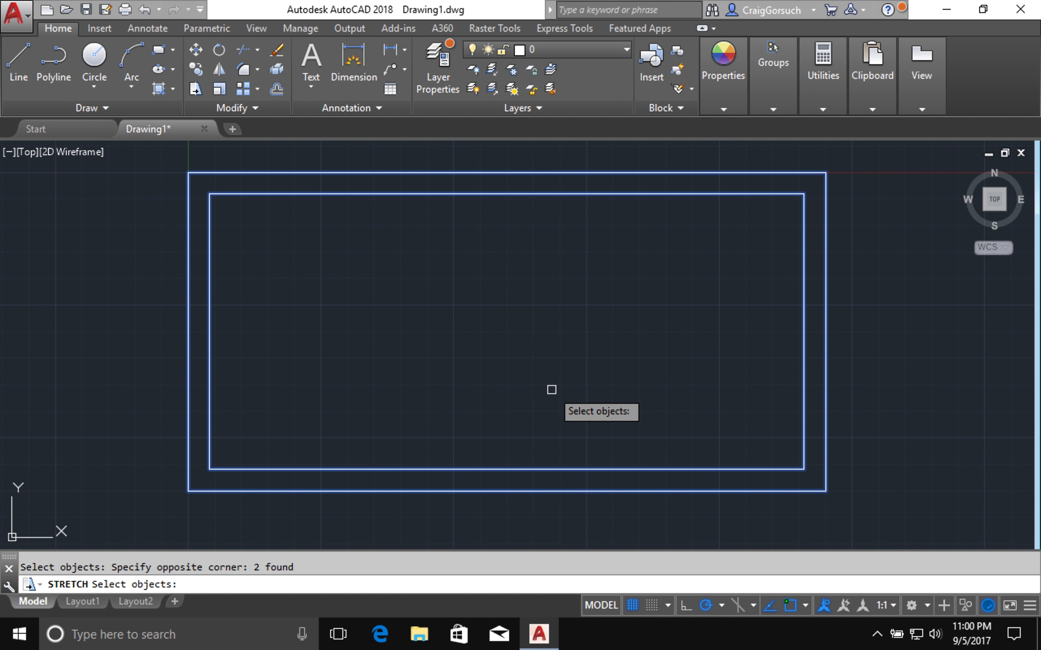
key(Return)
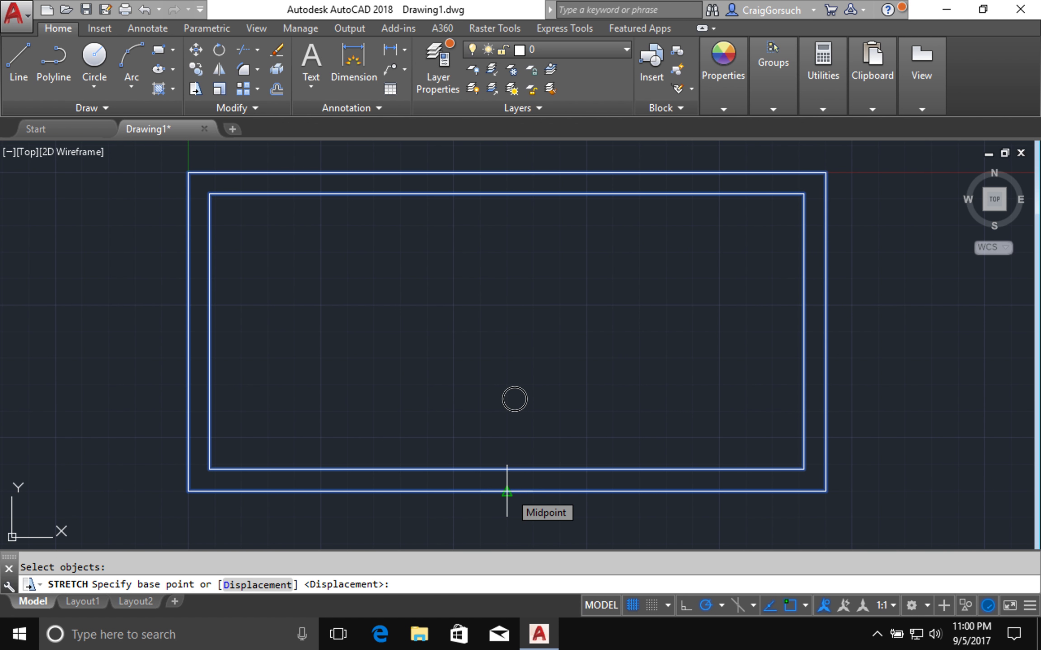
click(507, 491)
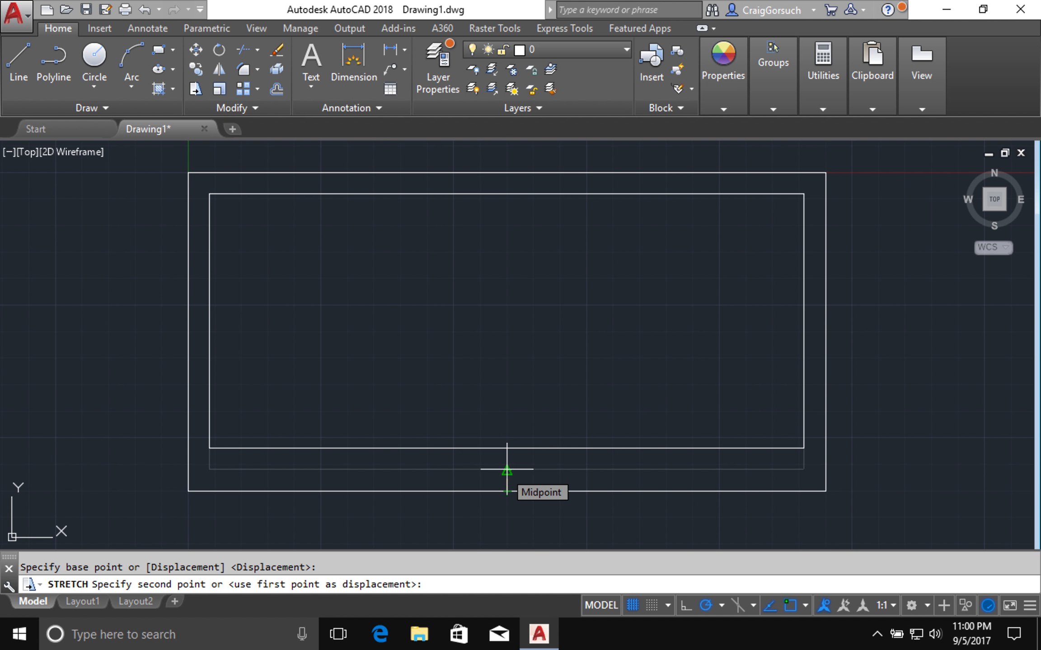
click(507, 470)
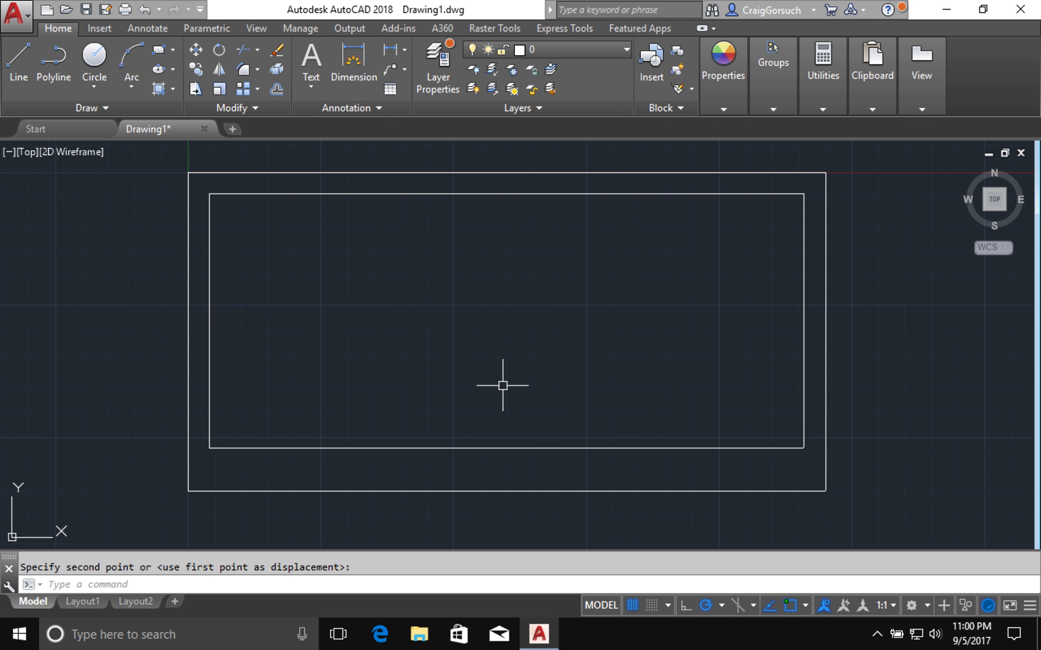
click(502, 385)
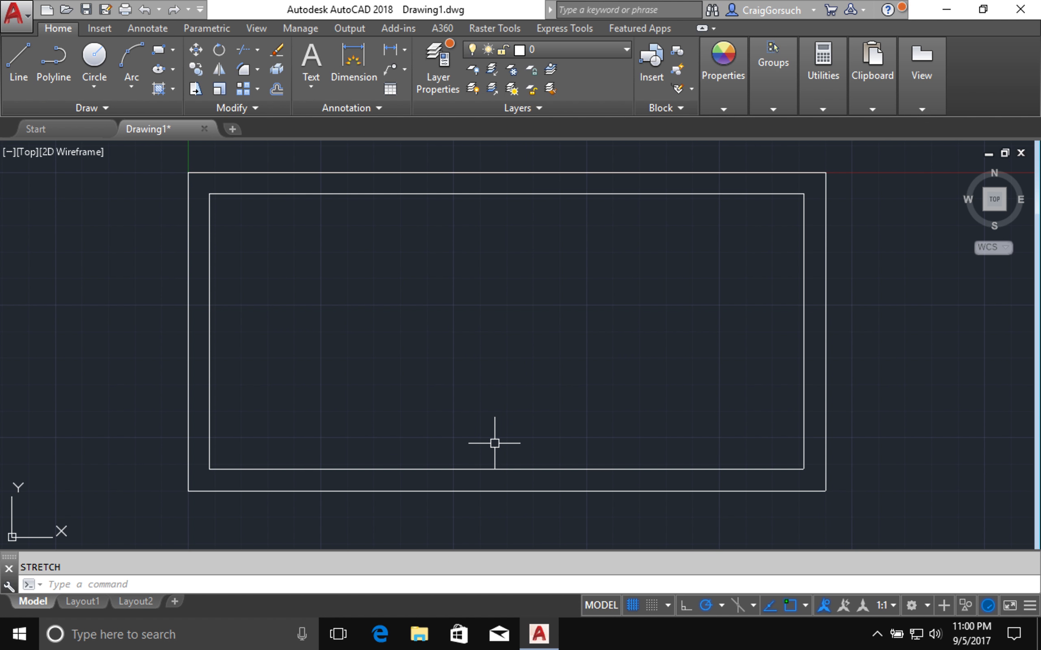
- Stretch the inner rectangle's lower edge 2" straight up by its midpoint grip and clear the selection
click(471, 469)
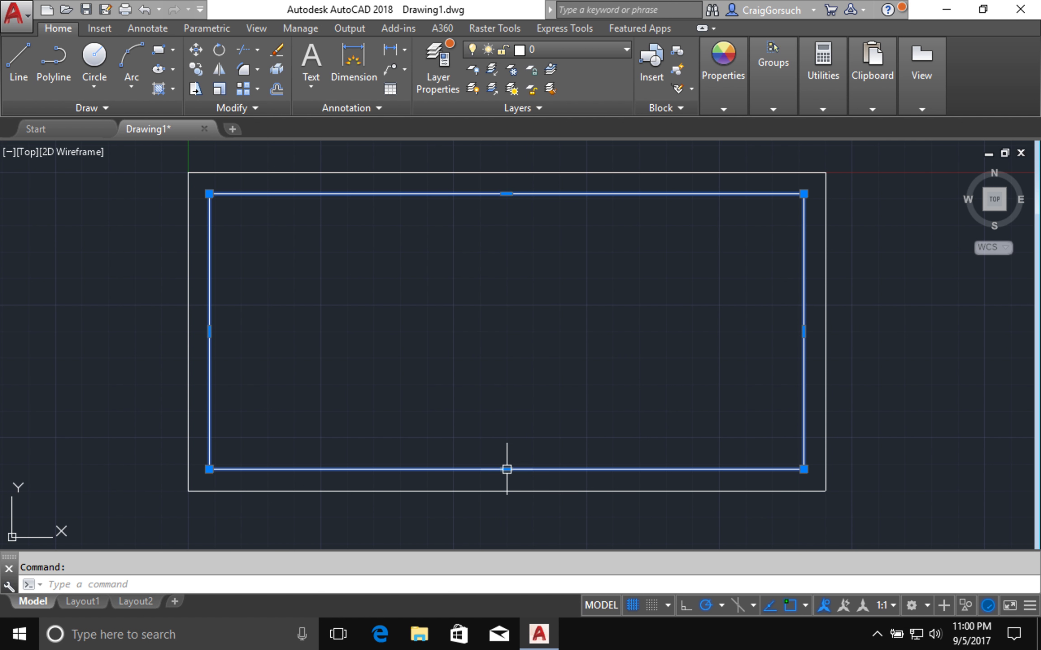
mouse_move(507, 470)
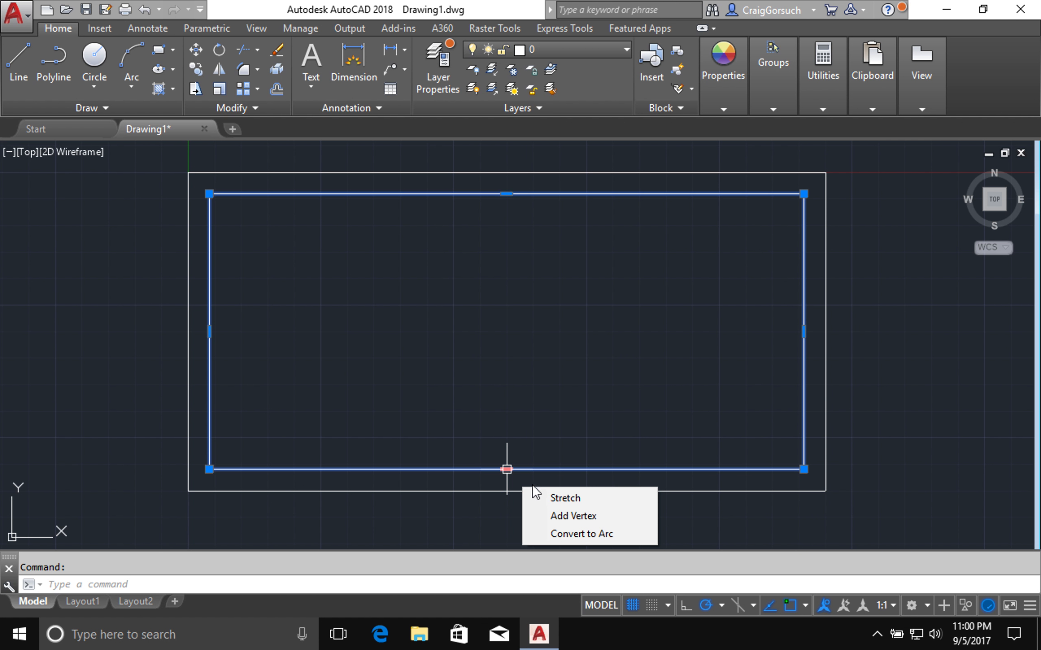
click(565, 498)
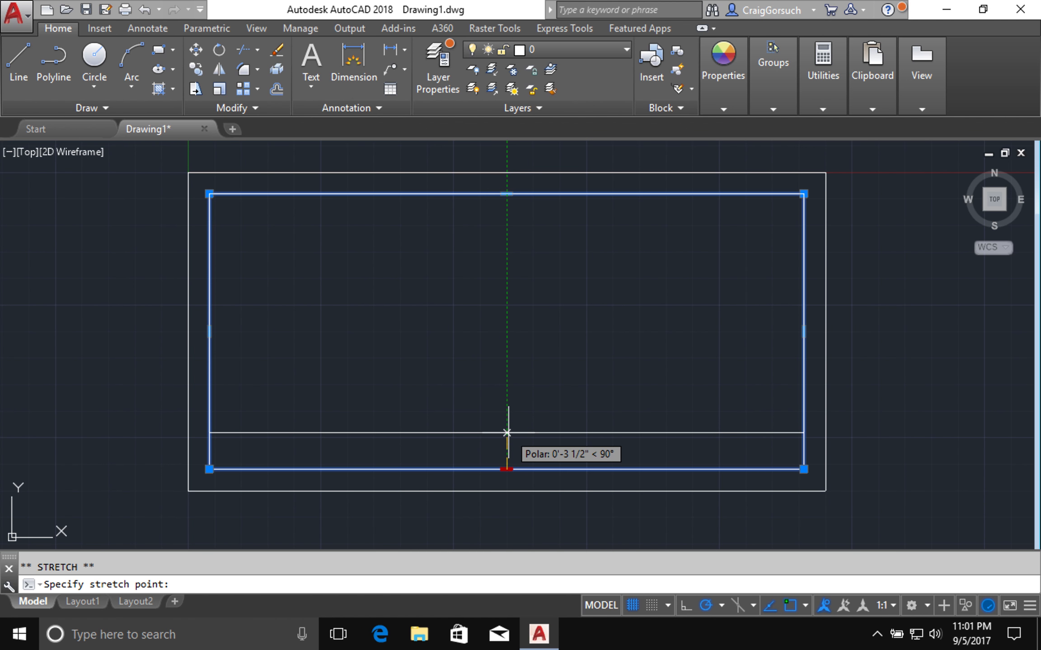
text(2)
key(Return)
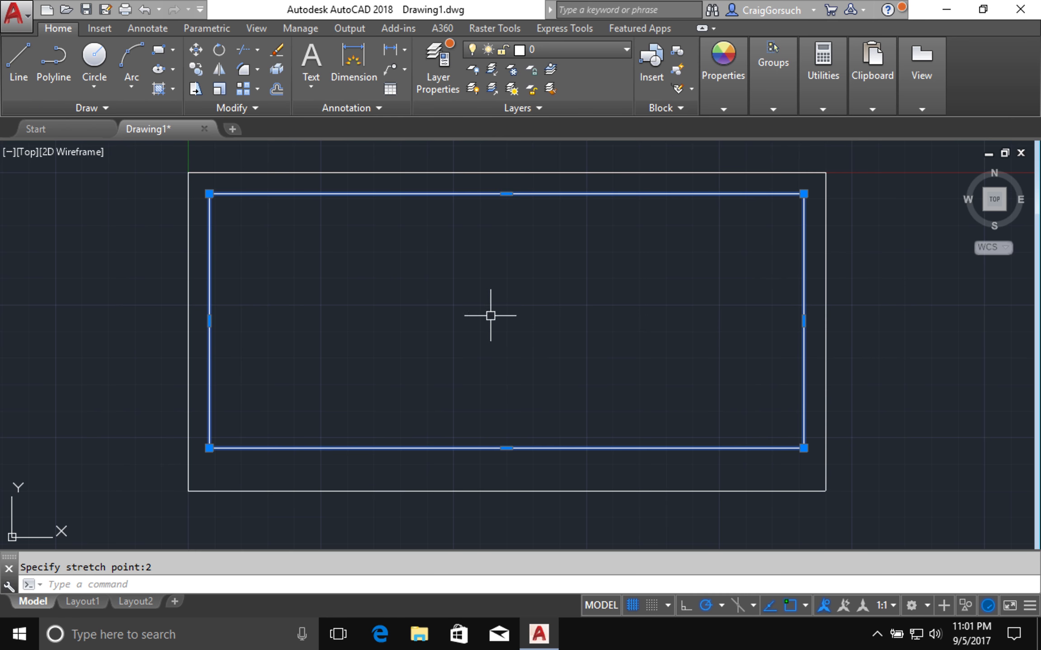
key(Escape)
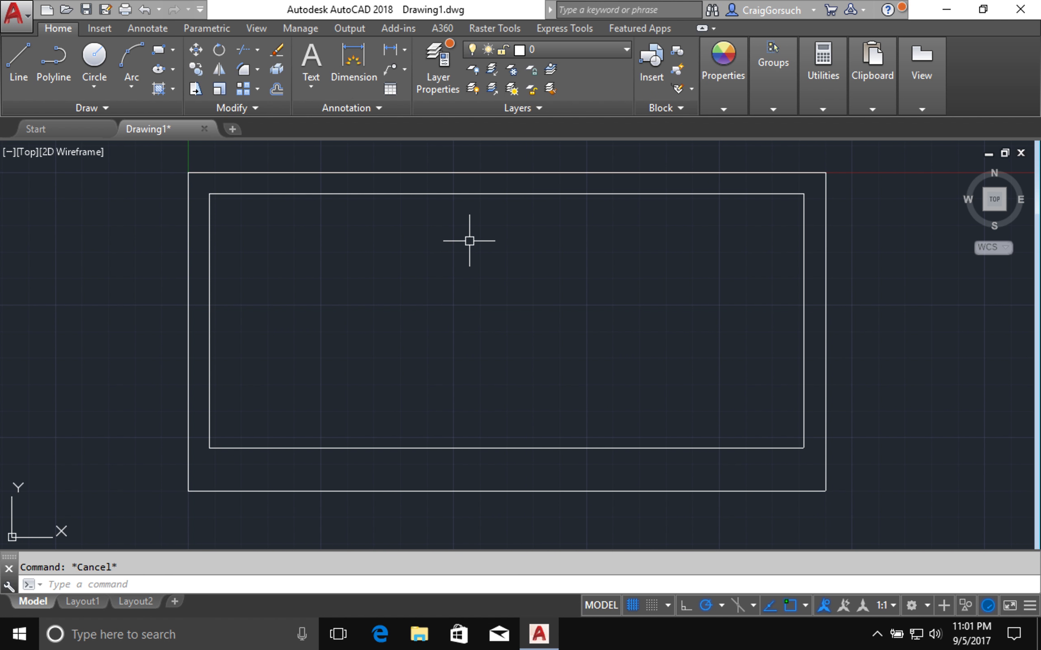
- Fillet all corners of the inner rectangle with a 3" radius using the Polyline option
text(f)
key(Return)
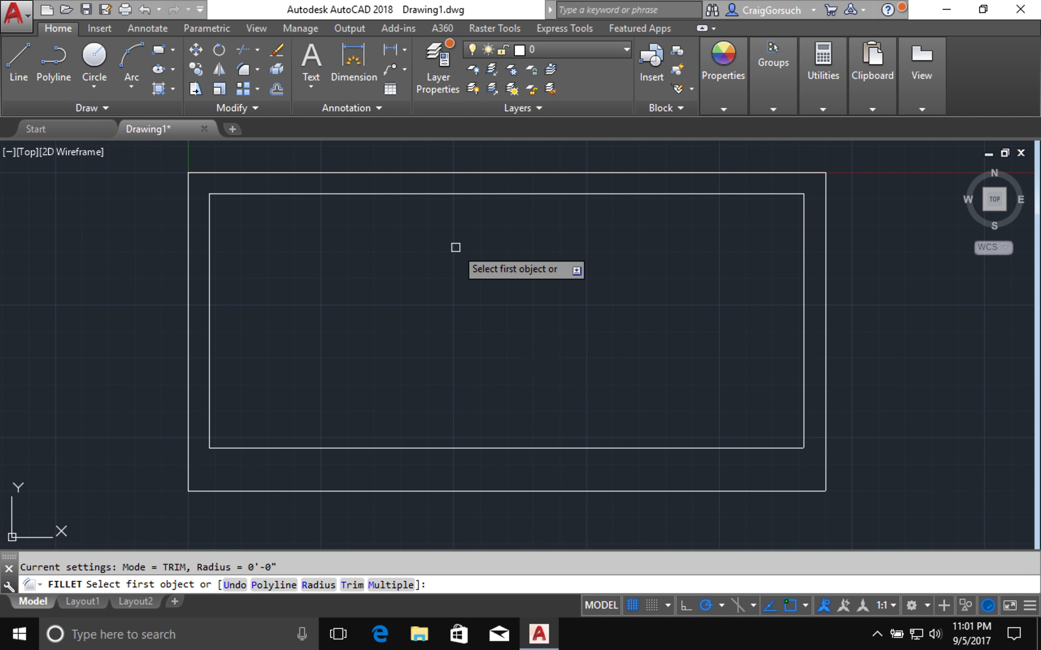
text(r)
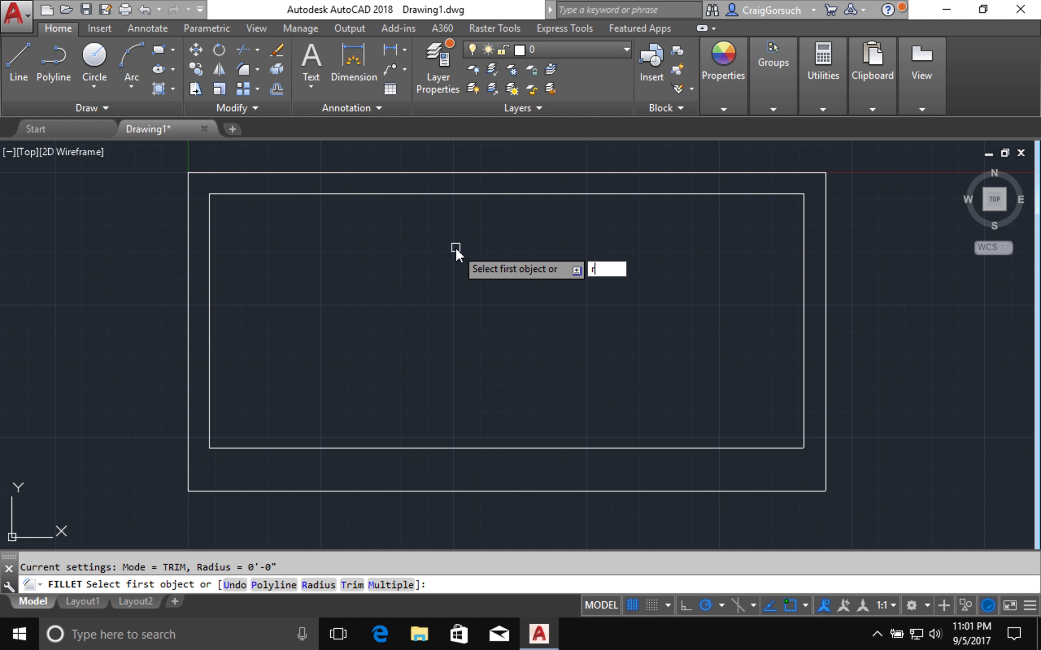
key(Return)
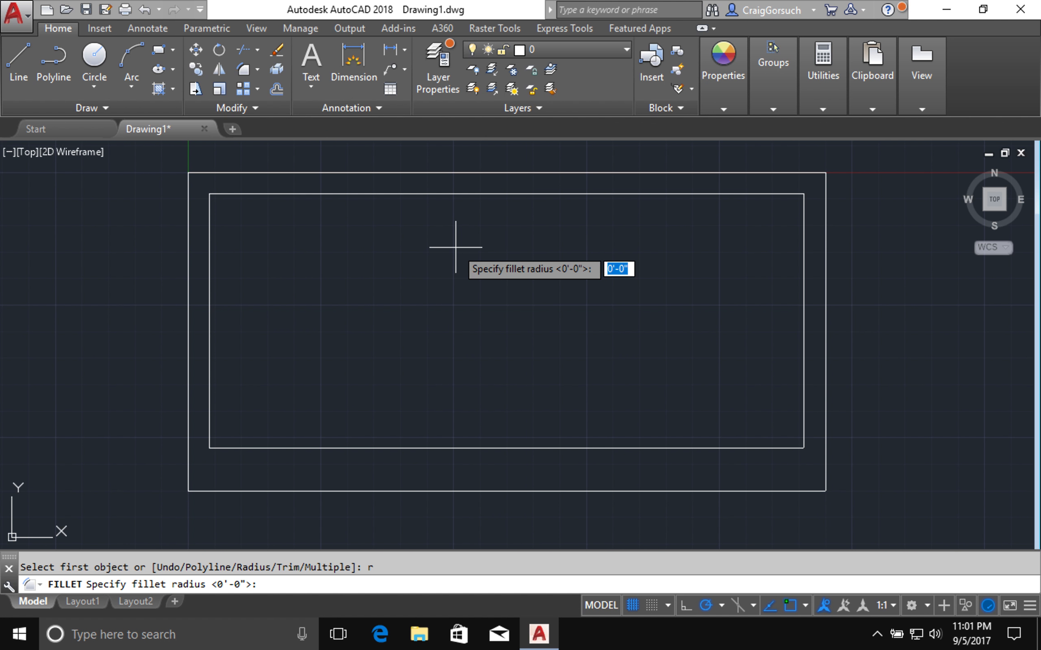
key(BackSpace)
text(1)
key(Return)
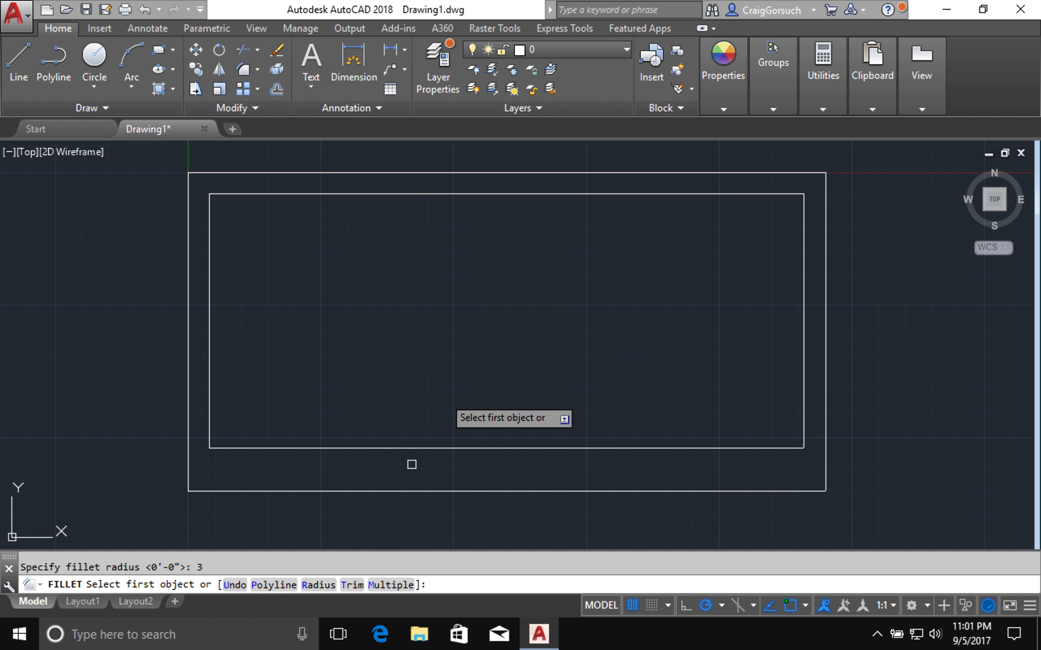
text(p)
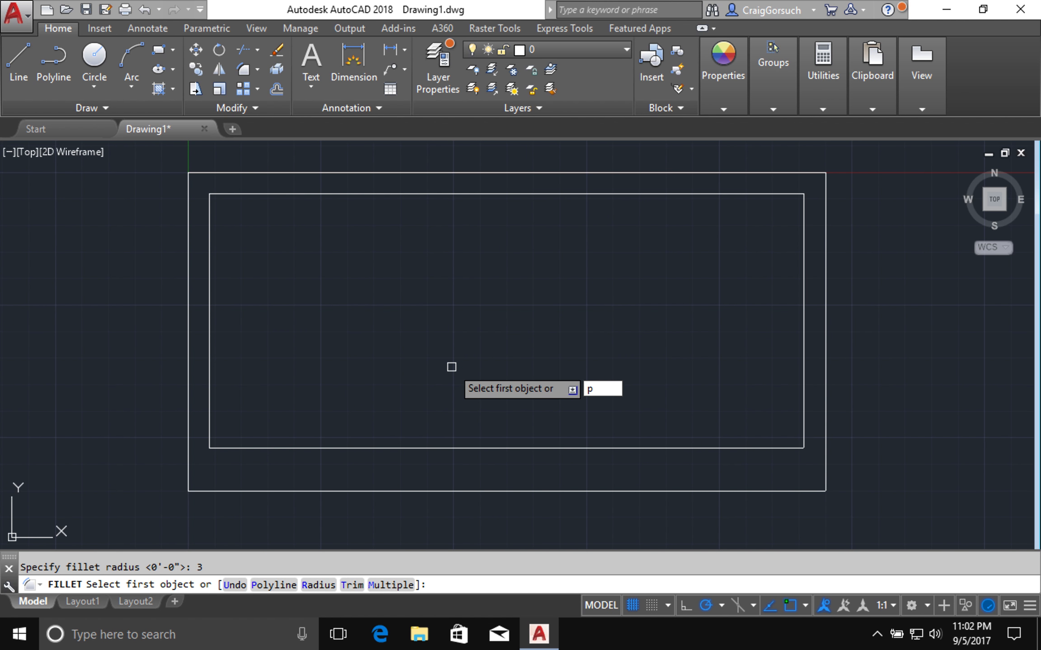
key(Return)
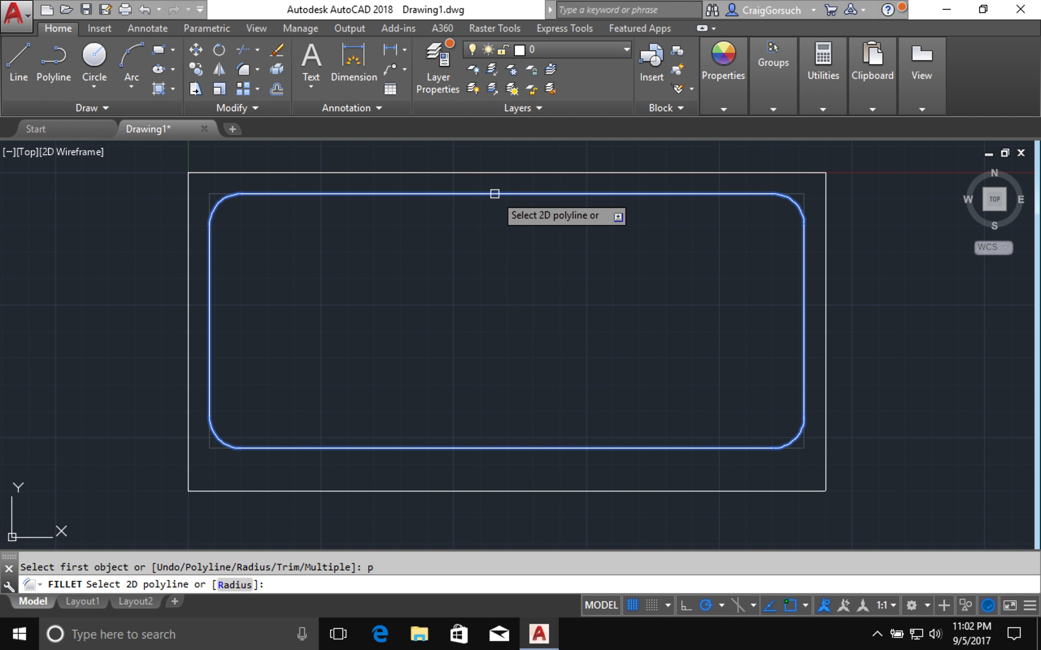
click(495, 195)
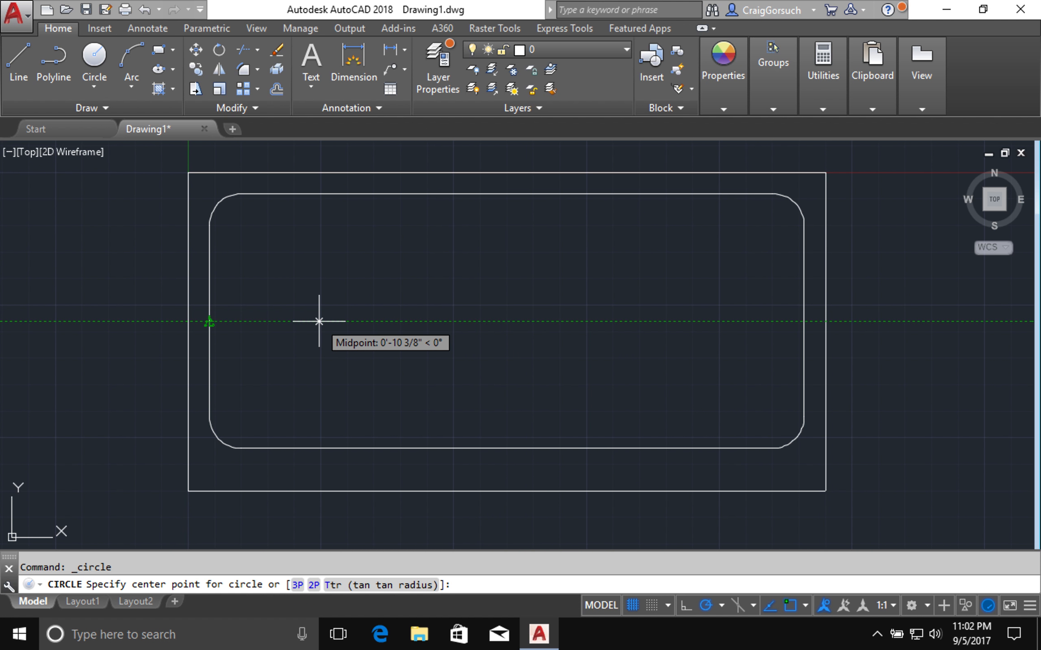
- Draw a circle of 1" radius centred 4" to the right of the inner outline's left edge midpoint
text(4)
key(Return)
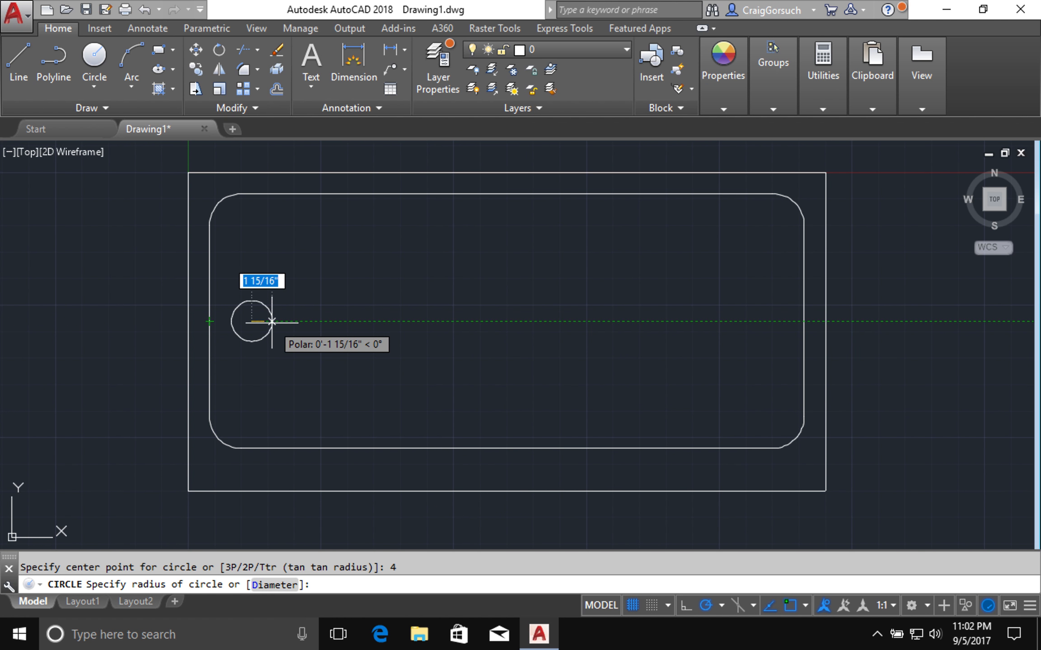
text(1)
key(Return)
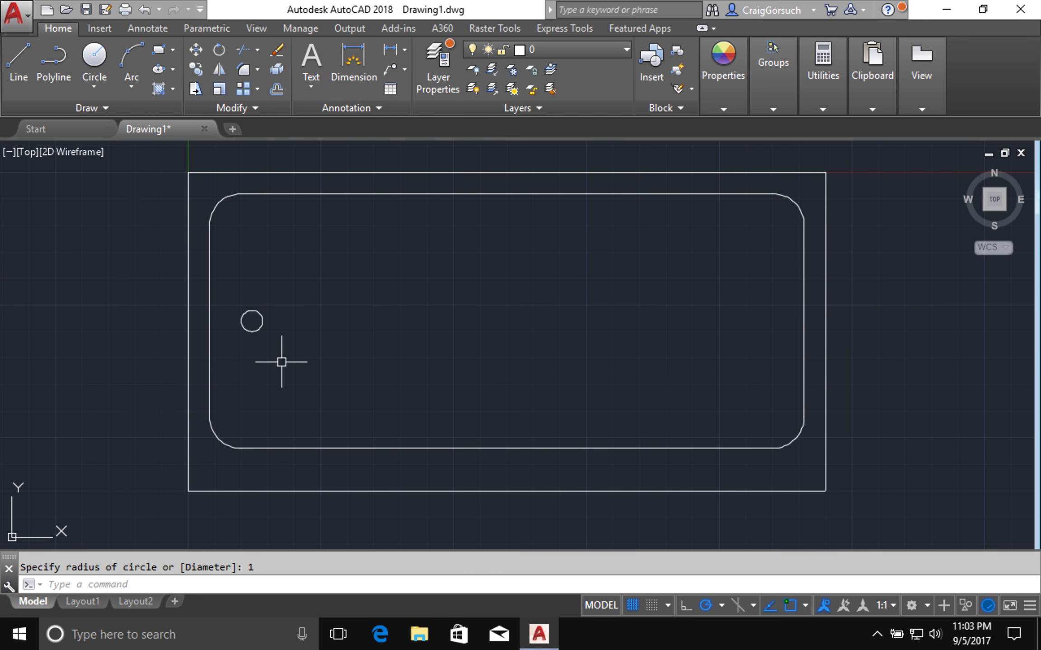
- Draw a vertical line about 5 3/8" down from the outer lower edge, starting 8" to the right of its left corner
text(L)
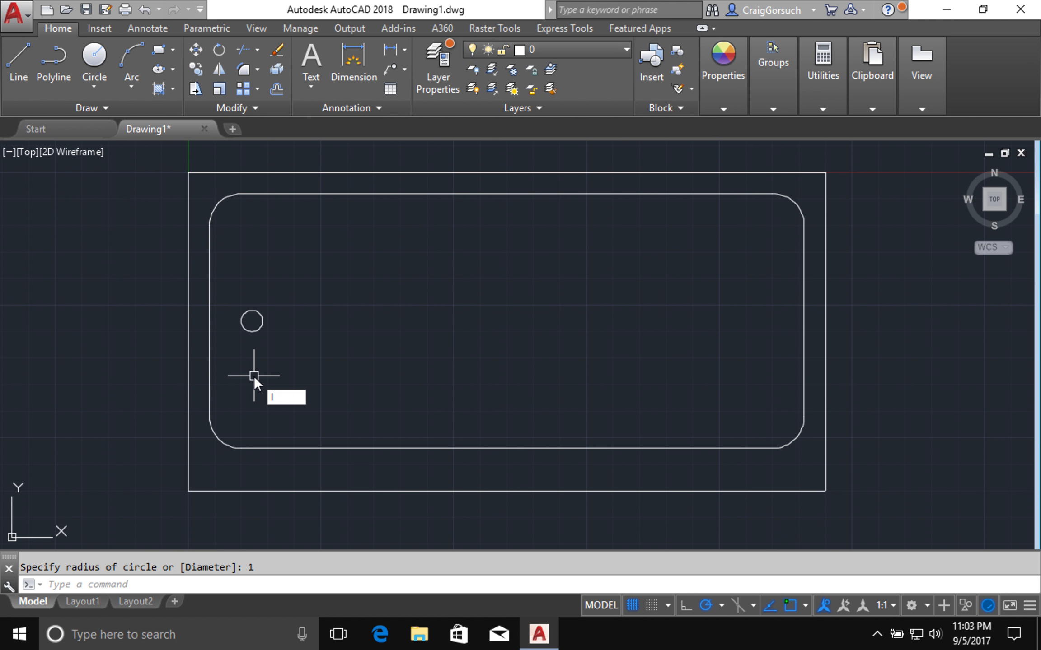
key(Return)
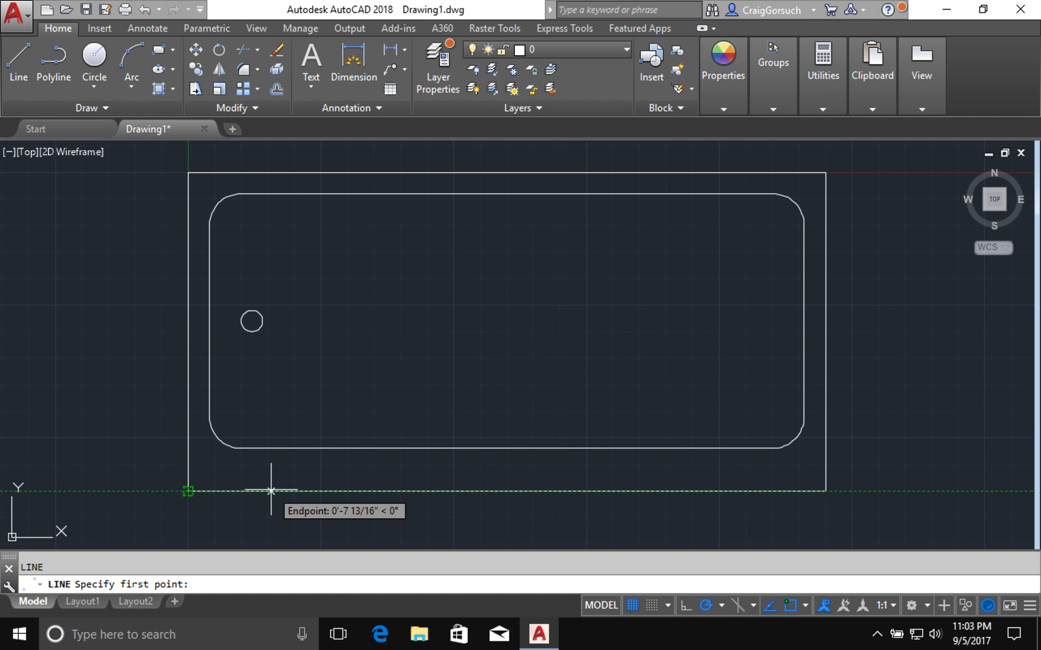
text(8)
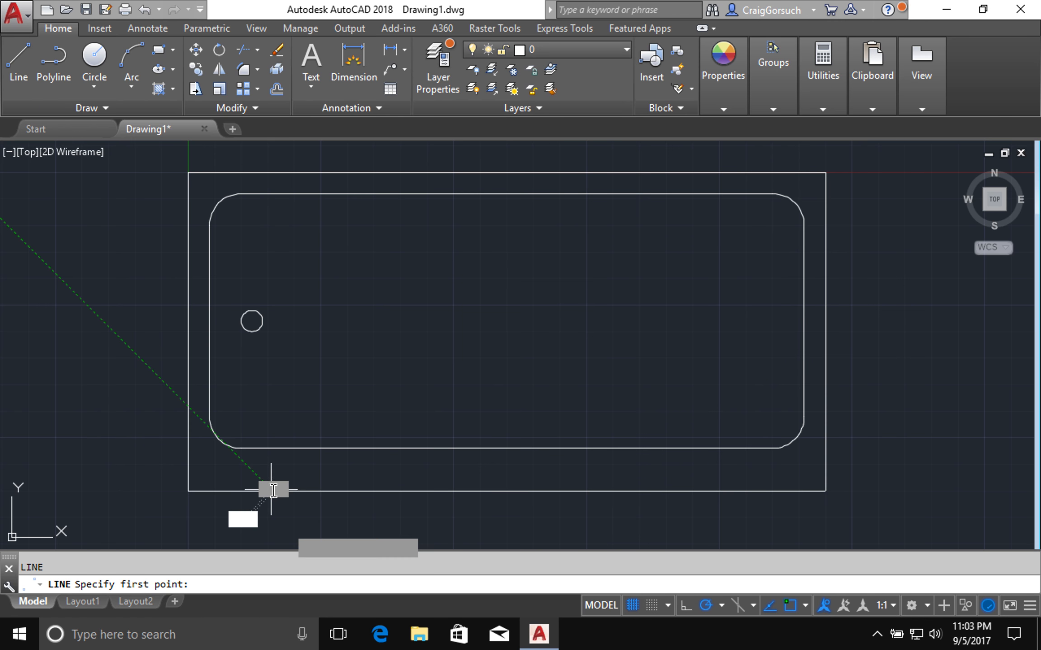
key(Return)
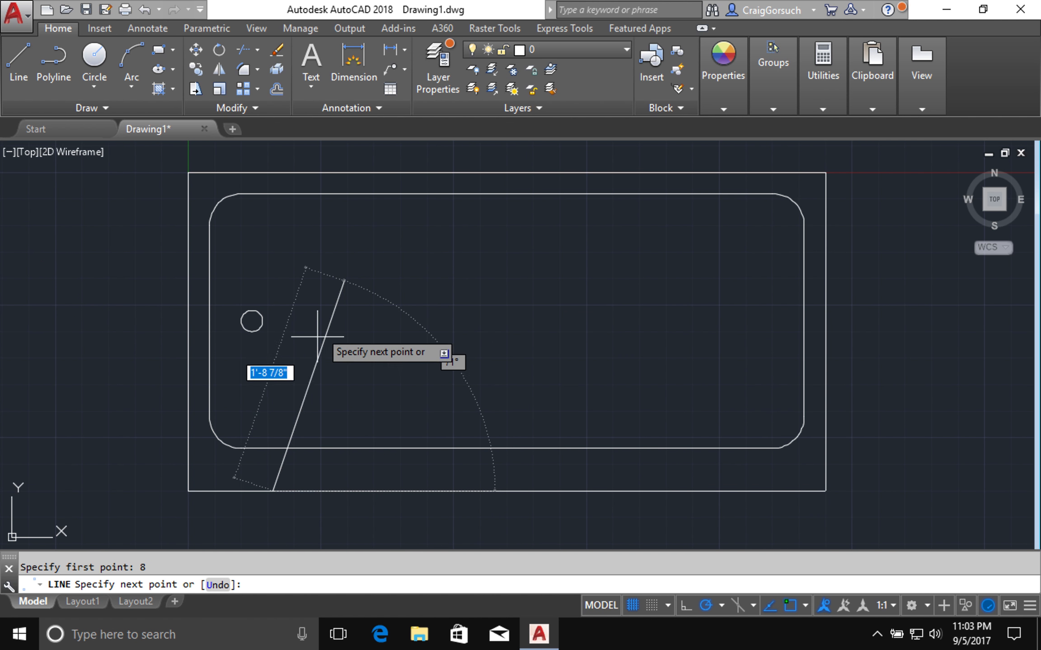
mouse_move(301, 348)
middle_down()
mouse_move(321, 309)
mouse_move(322, 247)
middle_up()
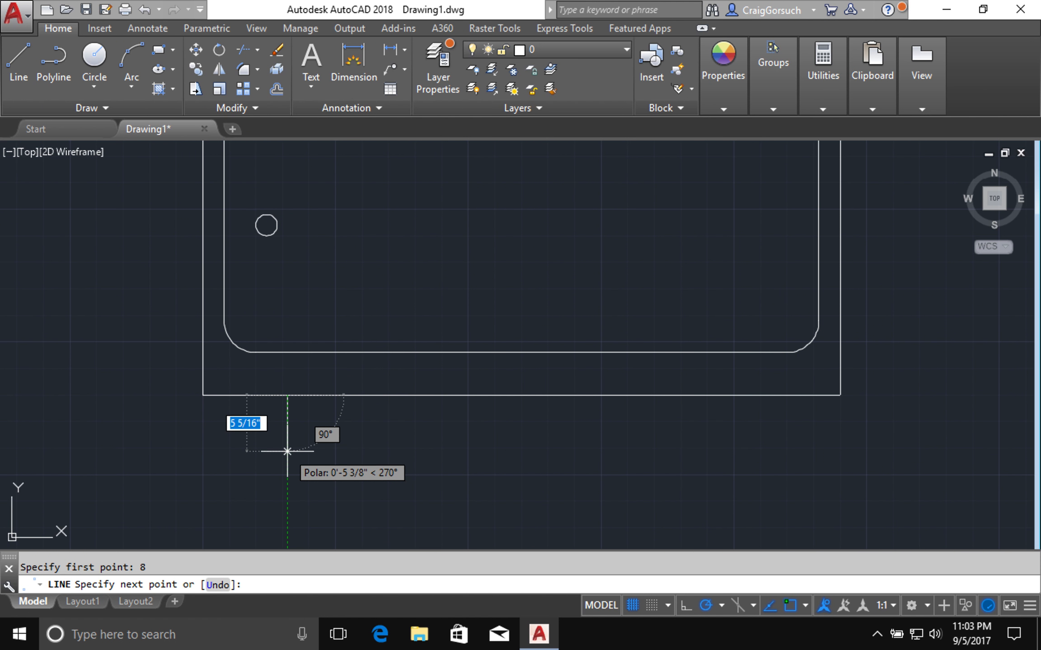
click(287, 452)
key(Return)
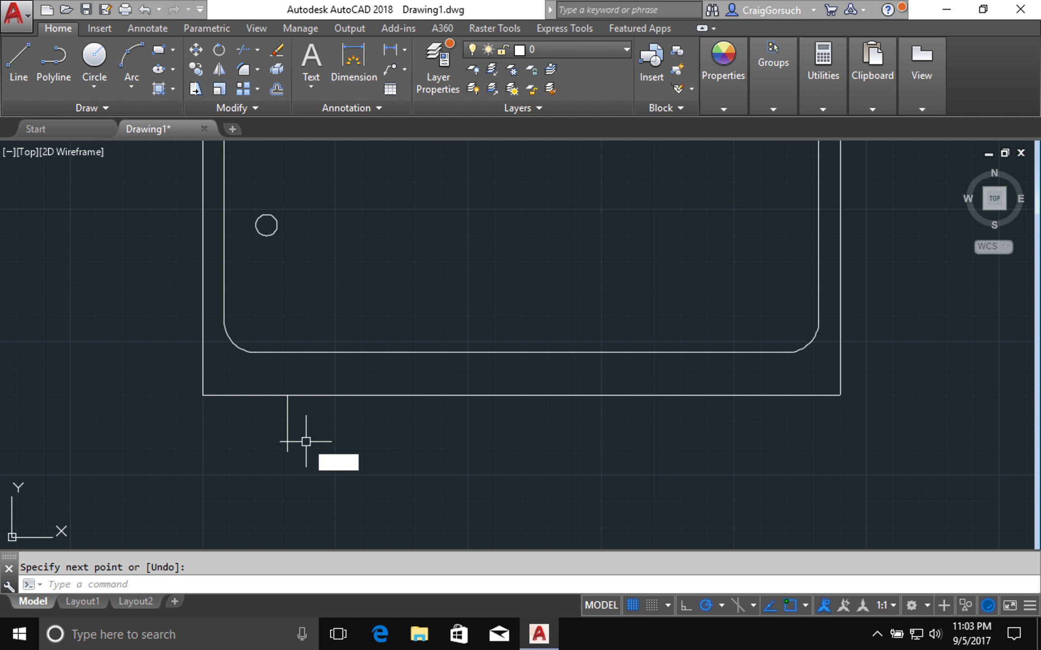
- Erase the short vertical line below the outer rectangle's lower edge
text(e)
key(Return)
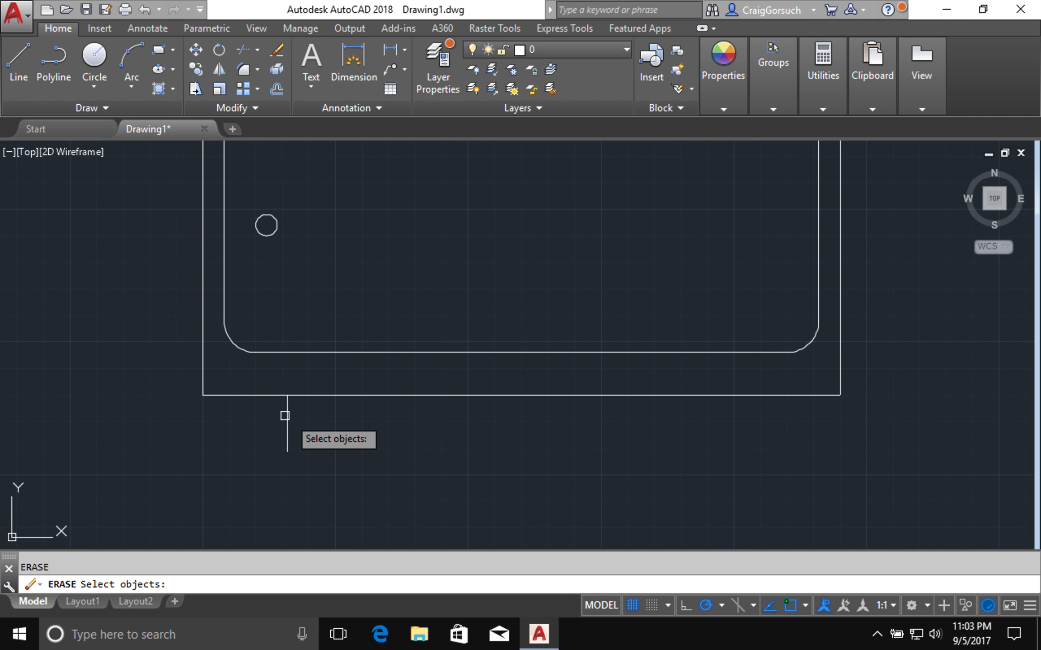
click(291, 418)
click(287, 439)
key(Return)
- Draw connected lines from 8" right of the outer rectangle's lower-left corner: about 5 3/8" down, 1" right, and about 7" up
text(l)
key(Return)
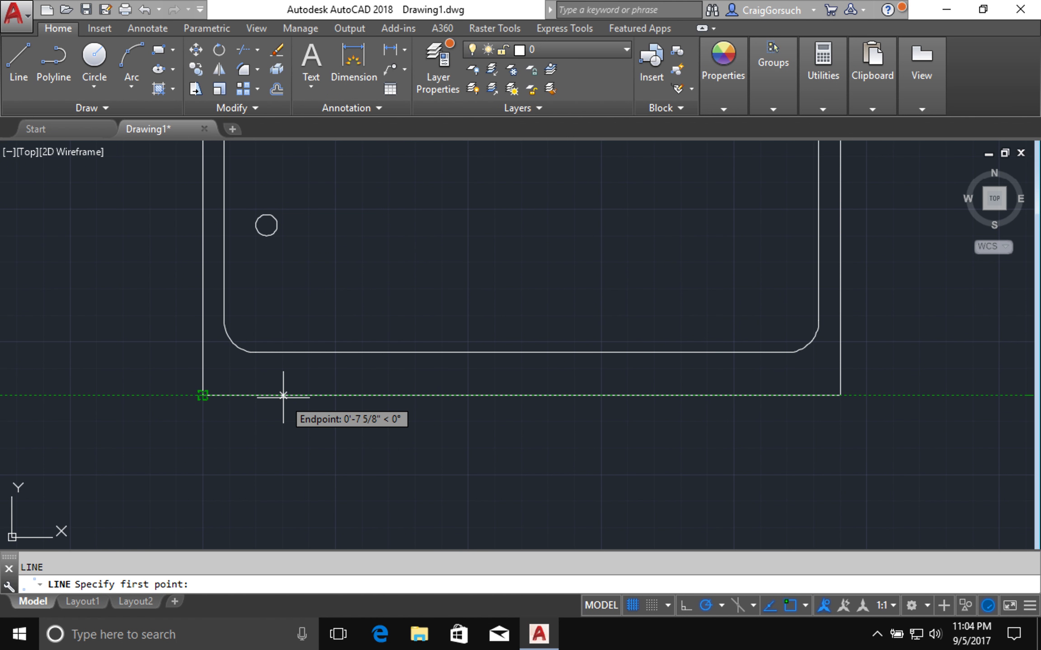
text(3)
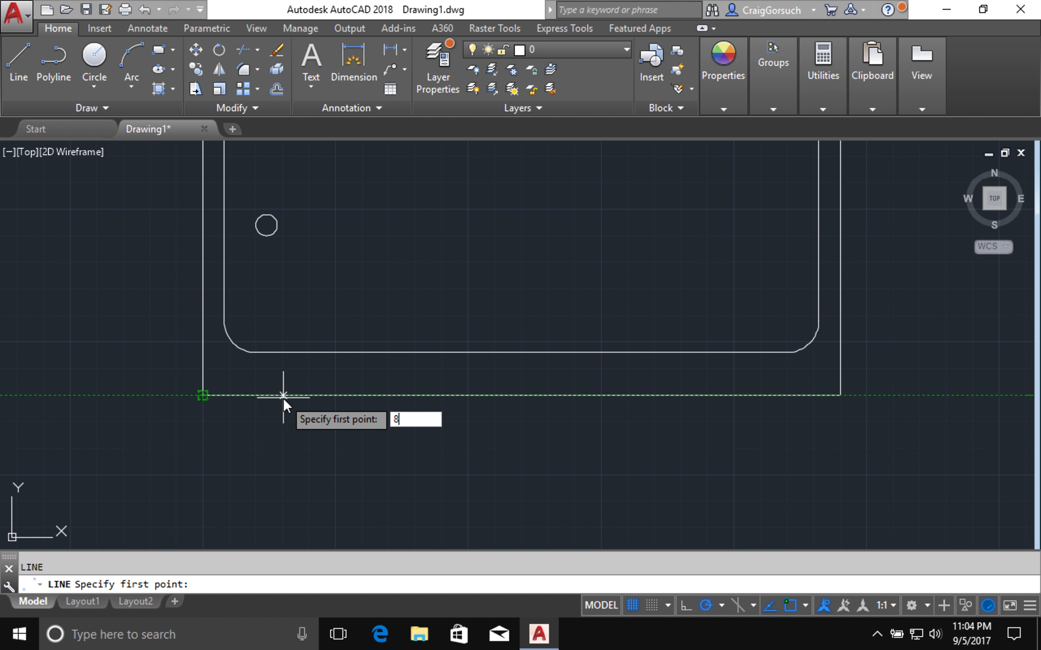
key(Return)
text(8)
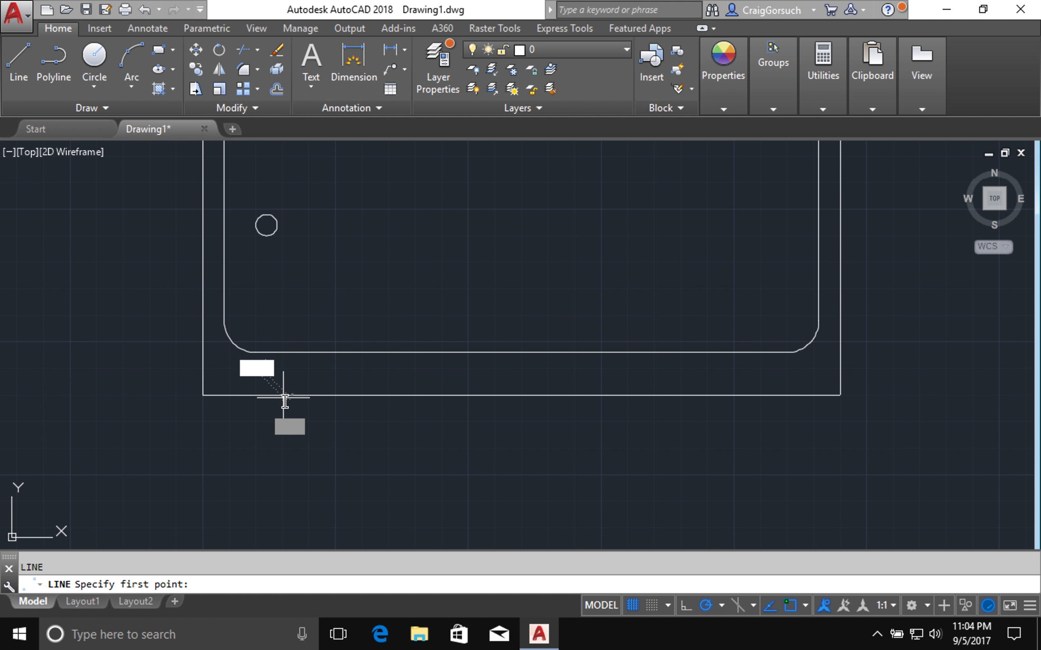
key(Return)
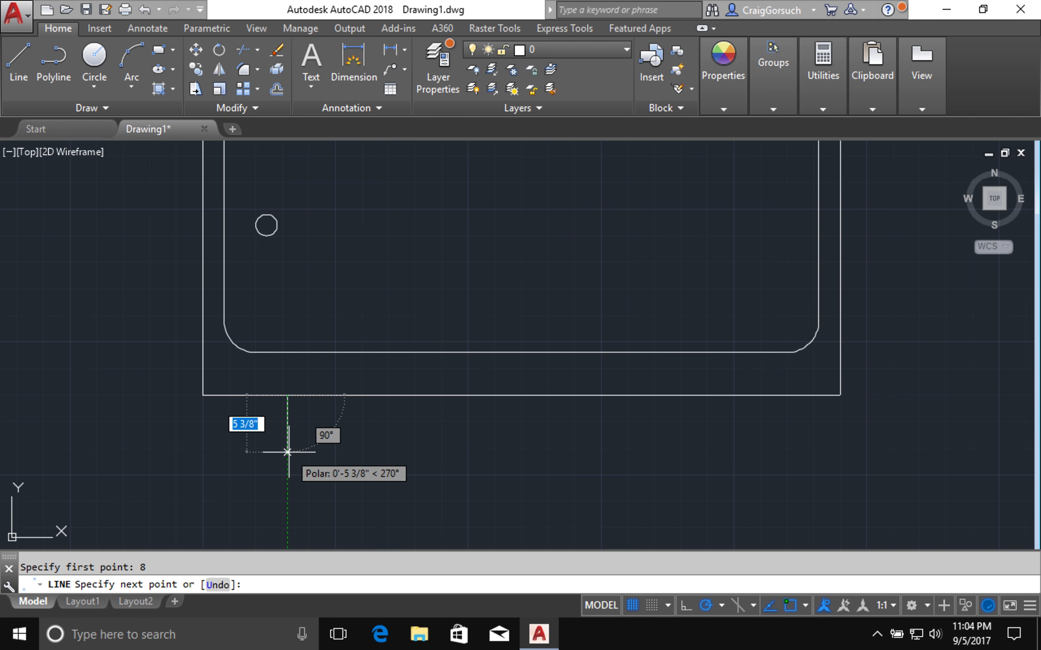
click(288, 452)
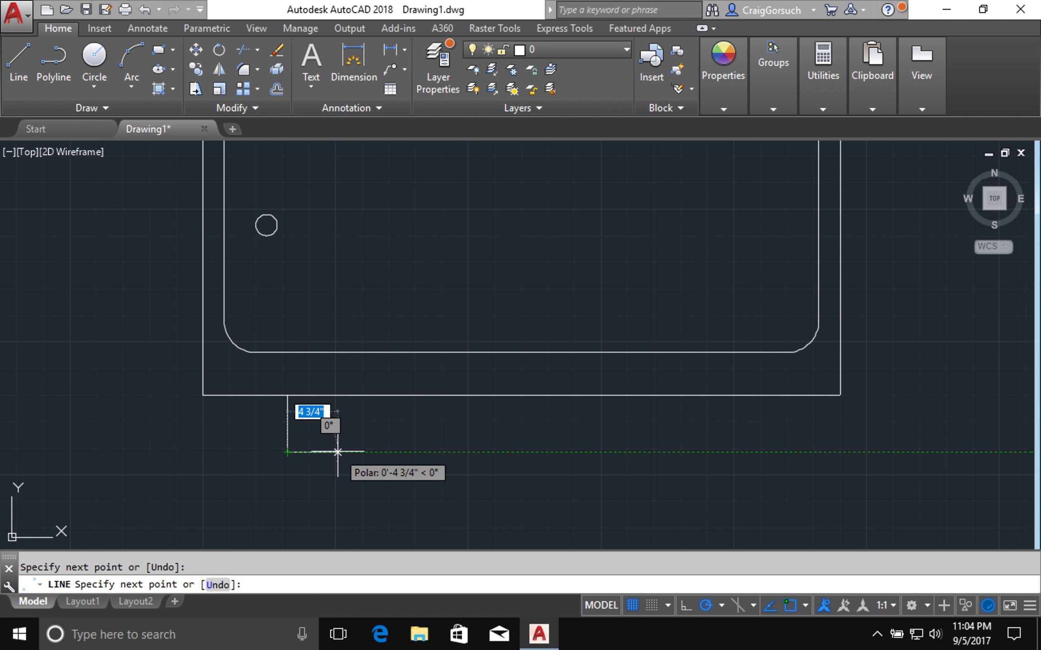
text(1)
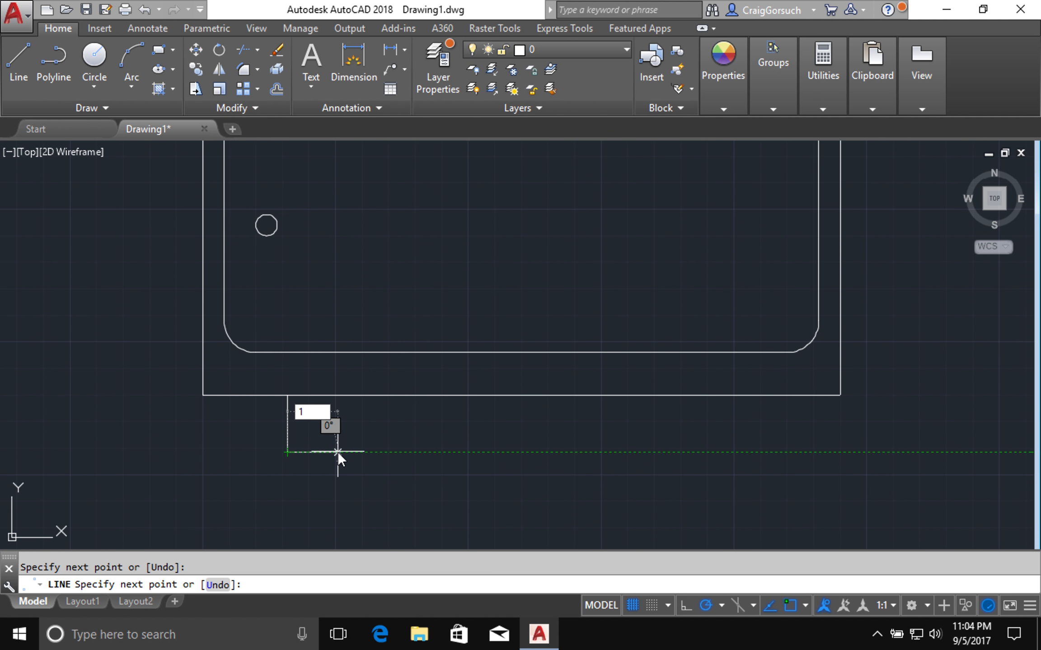
key(Return)
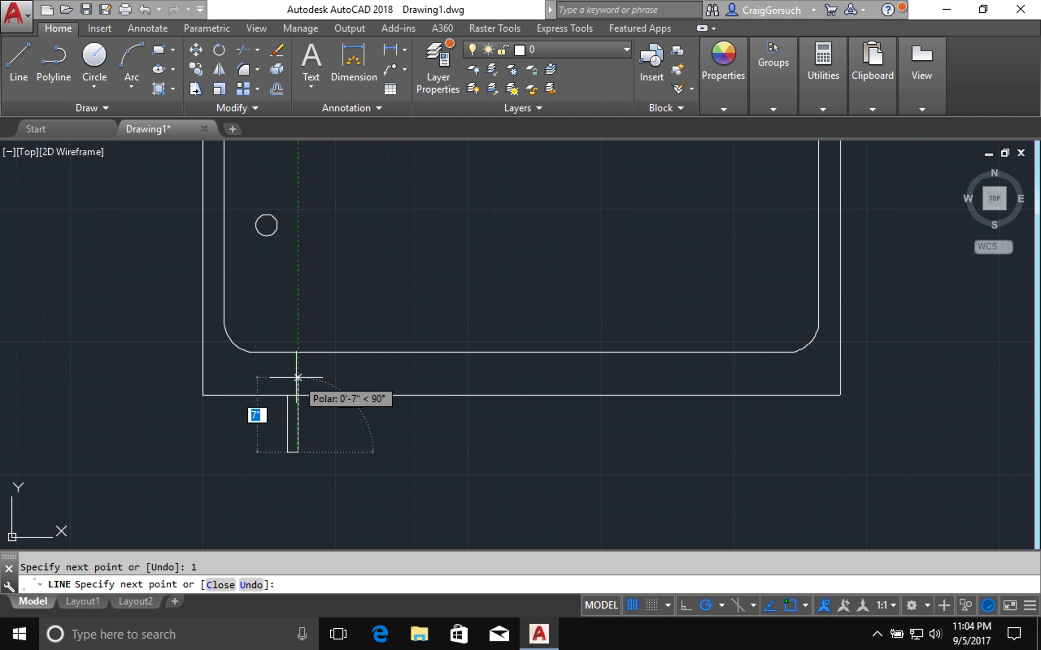
click(298, 377)
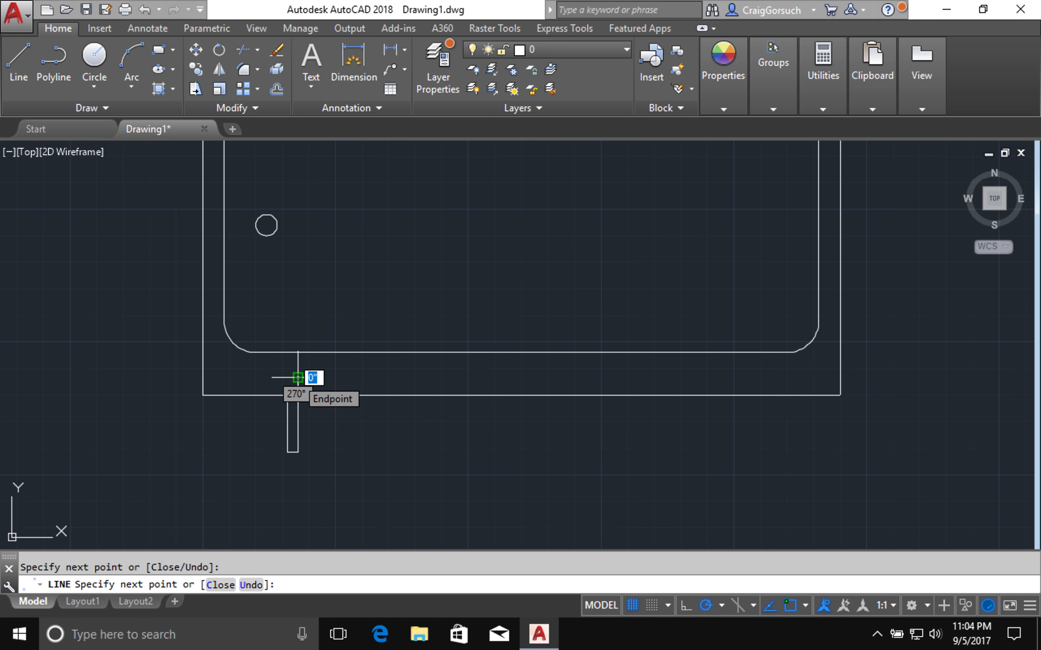
key(Return)
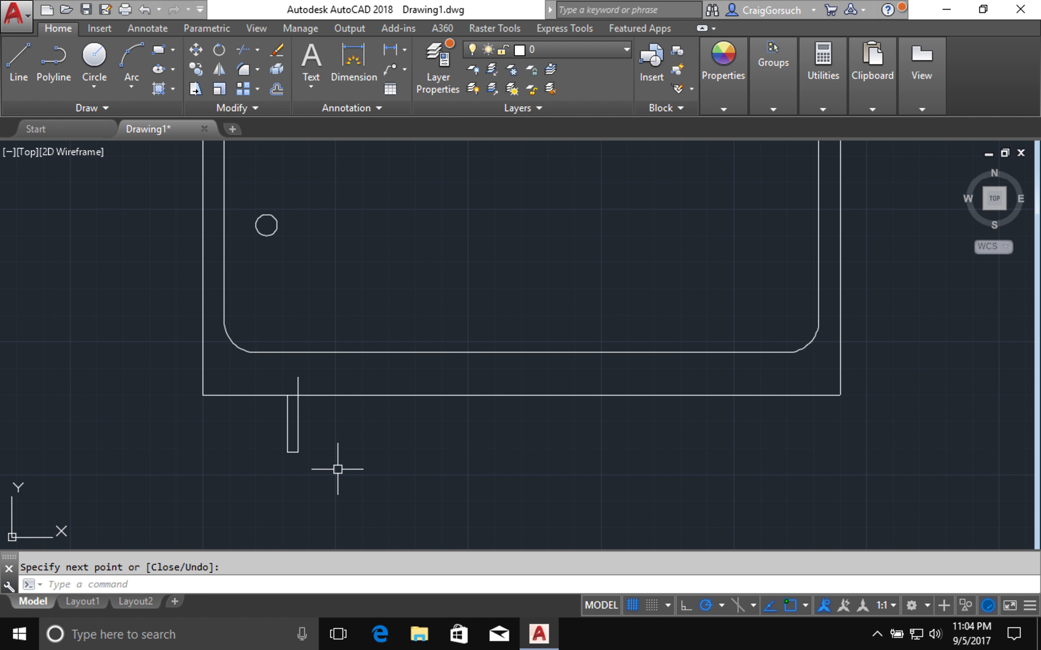
- Mirror the three leg lines about a vertical axis through the outer lower edge's midpoint, keeping the source objects
text(mi)
key(Return)
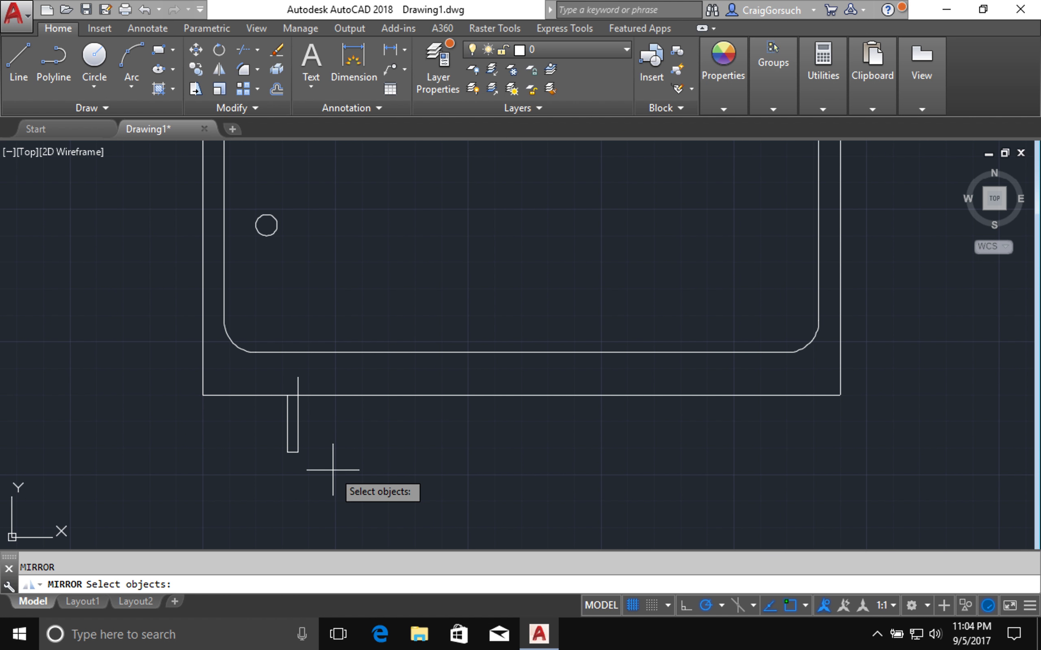
click(332, 470)
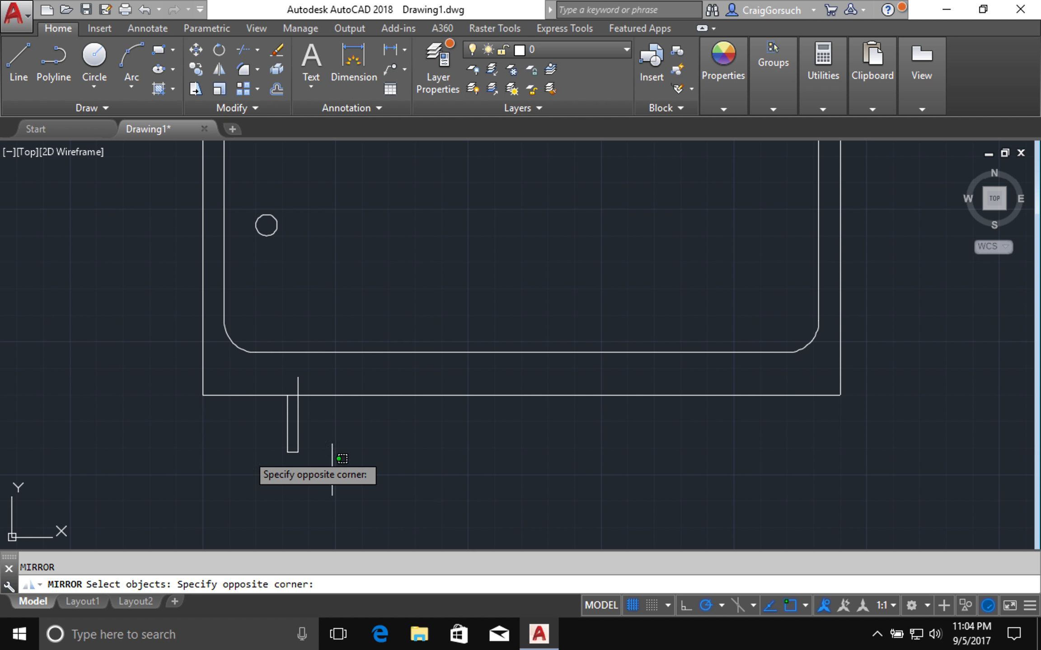
click(214, 424)
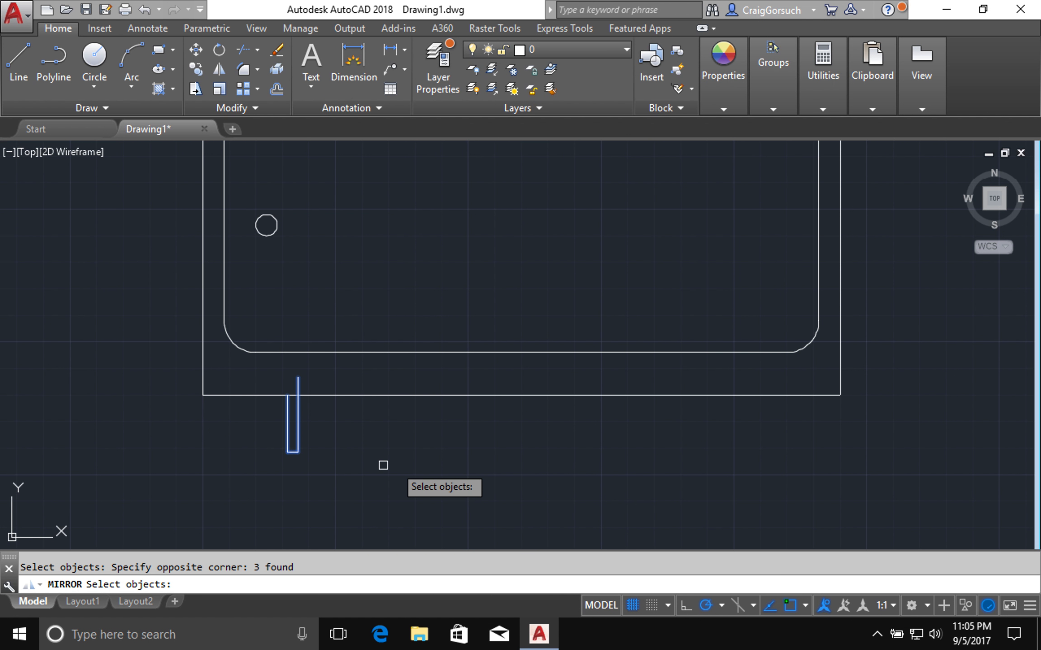
key(Return)
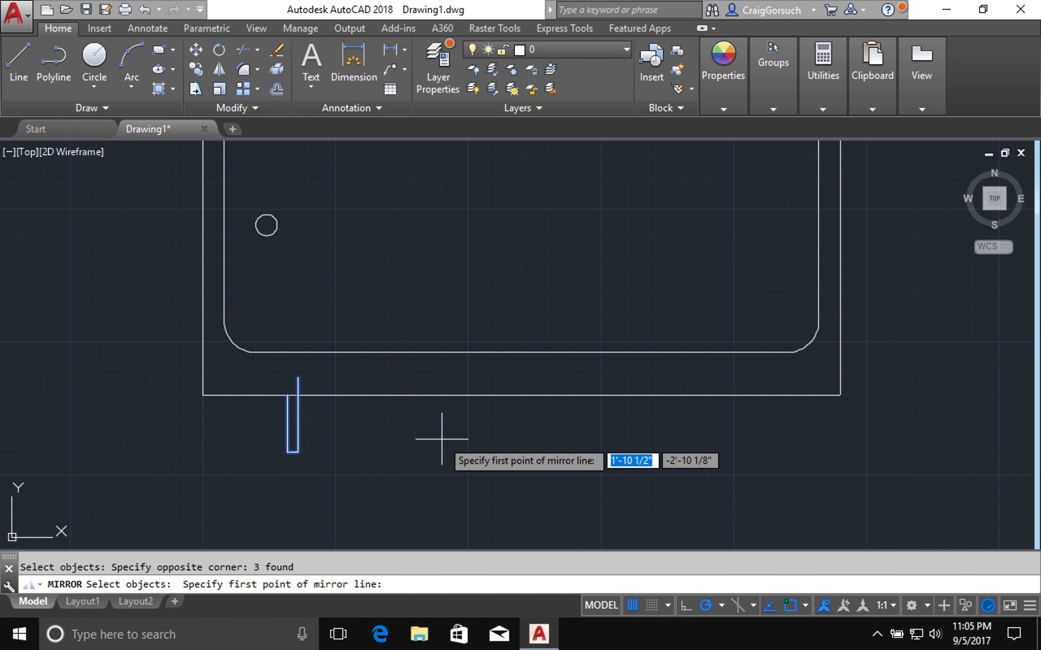
click(522, 396)
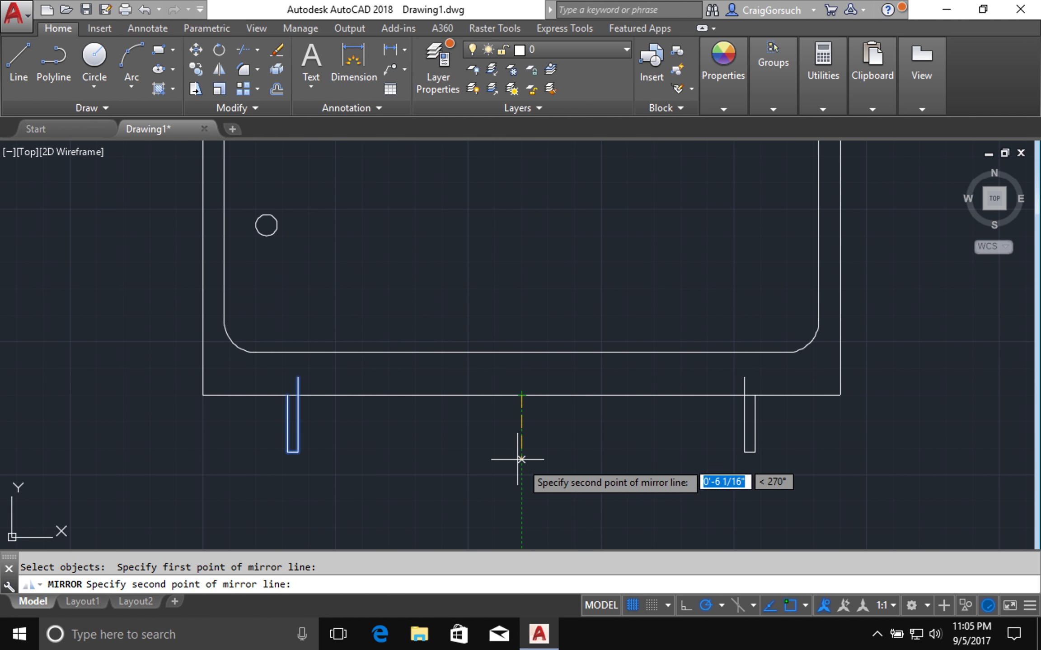
click(522, 461)
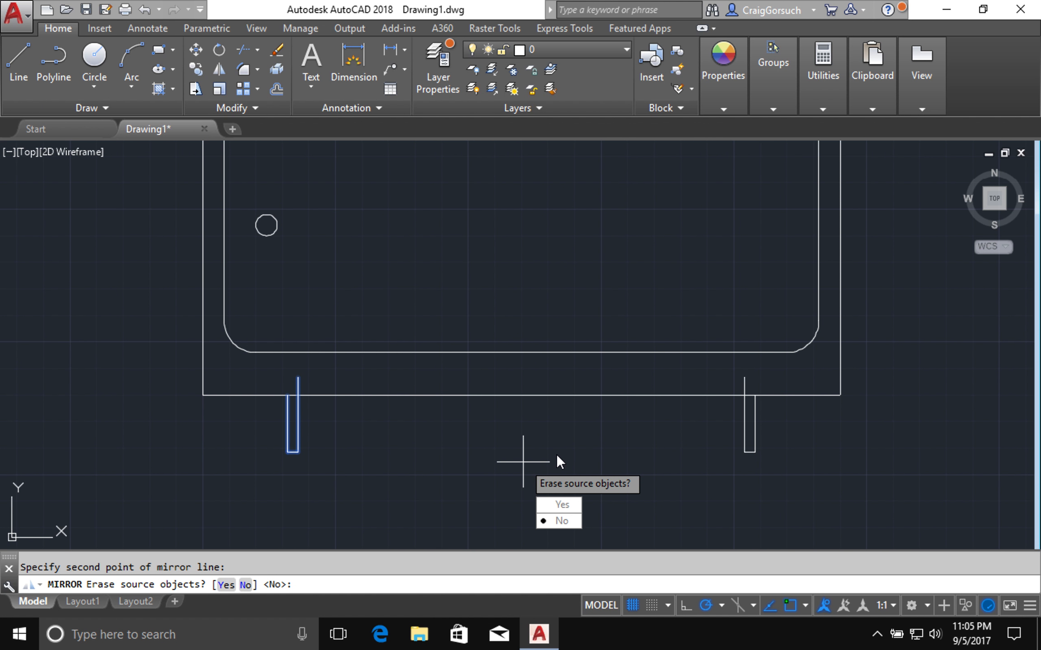
key(Down)
key(Return)
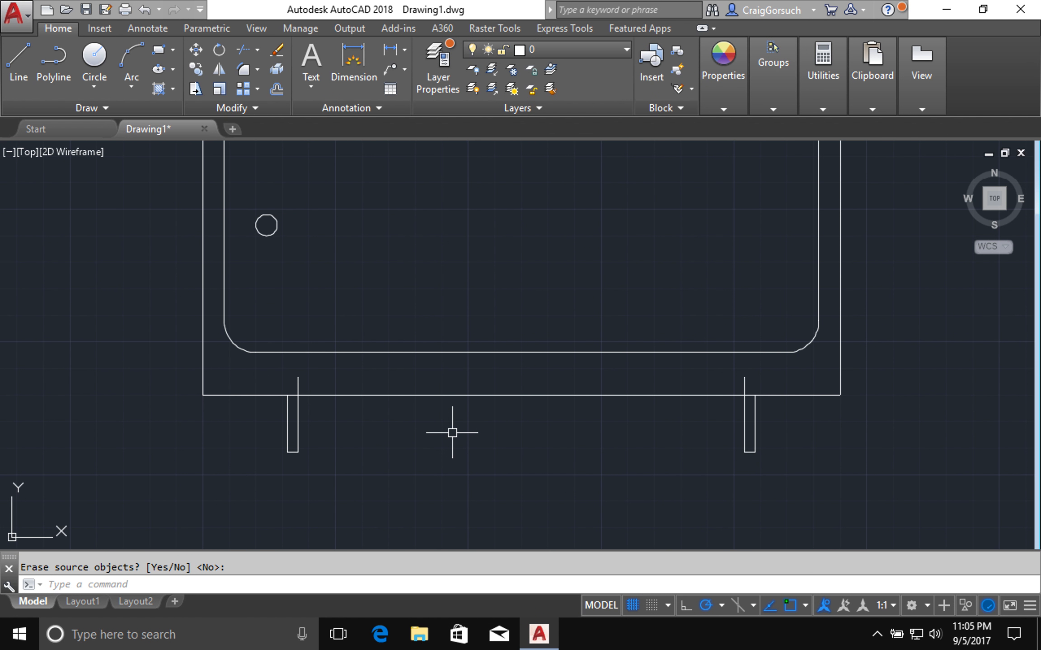
- Draw a horizontal line starting 1/2" below the outer rectangle's lower-left corner and running slightly past its right edge
text(l)
key(Return)
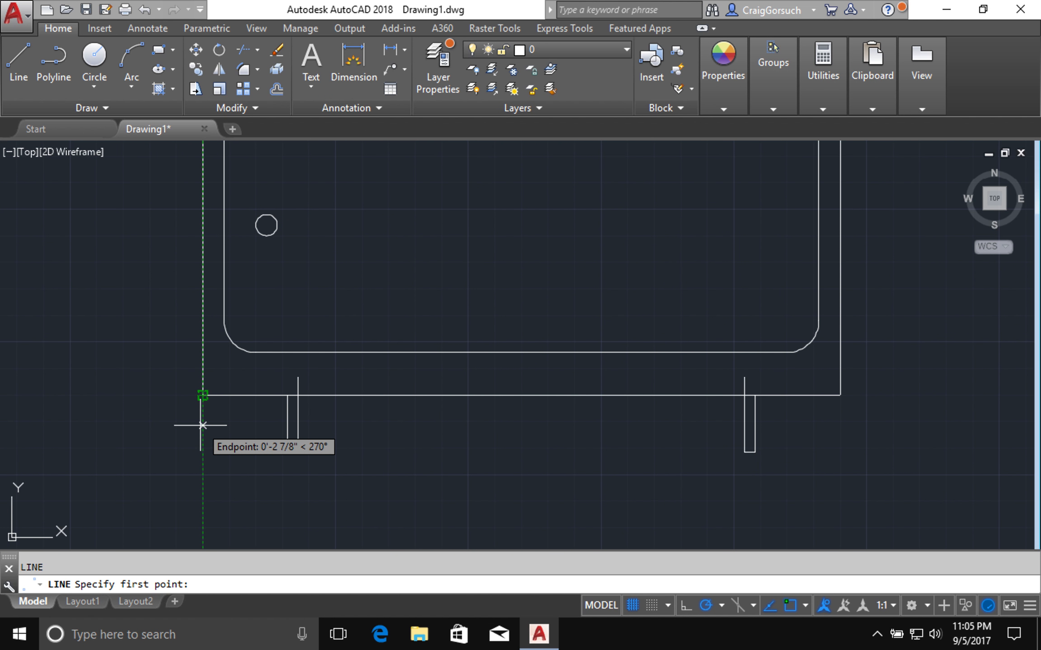
text(1/2)
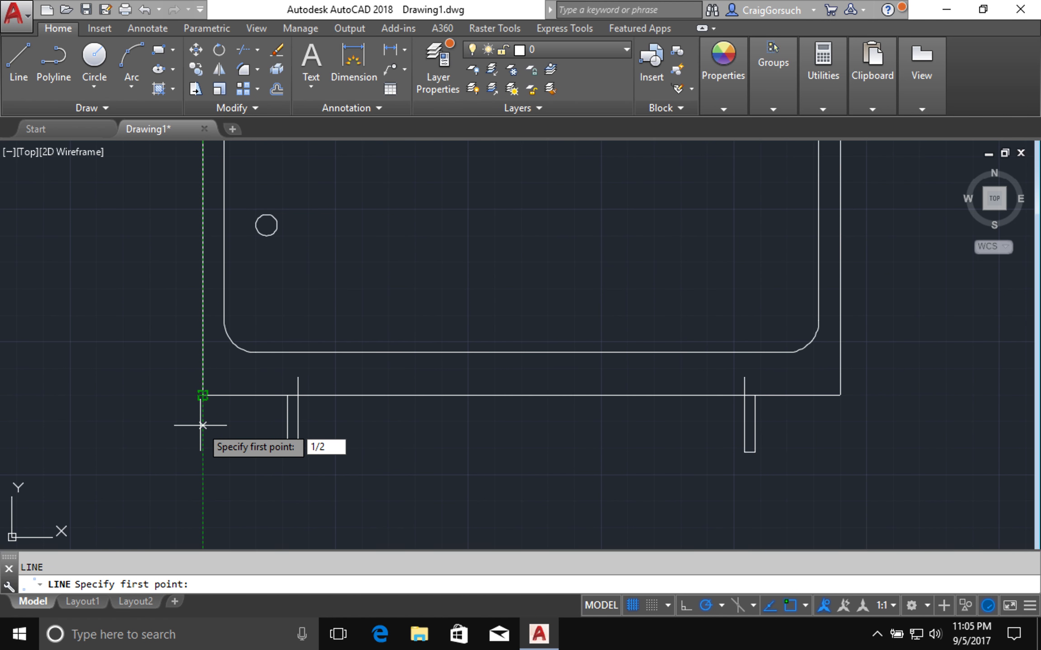
key(Return)
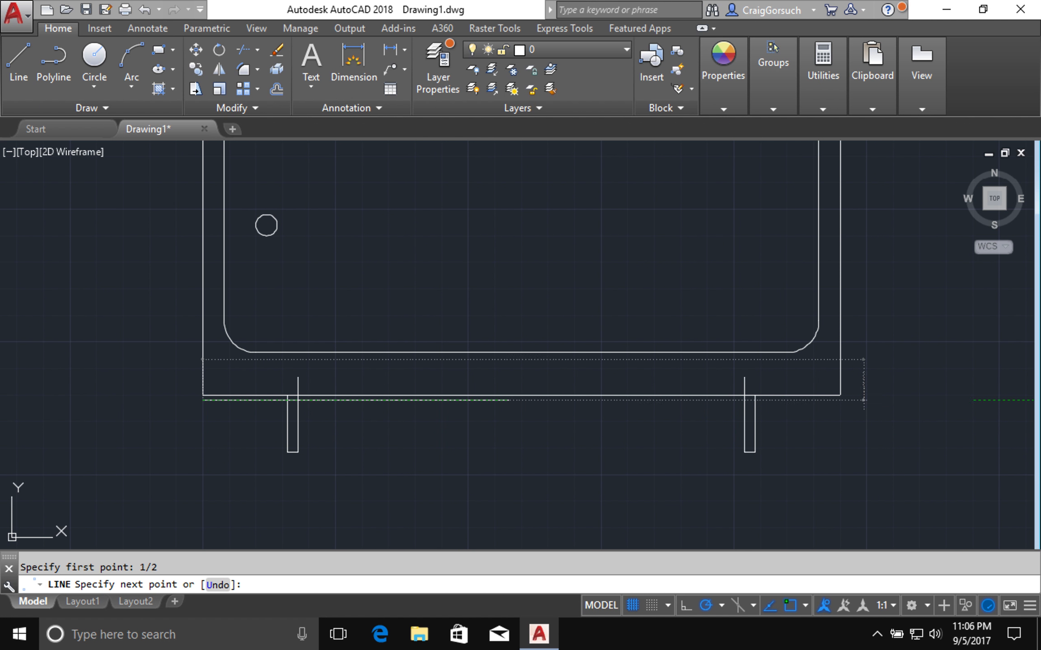
click(863, 400)
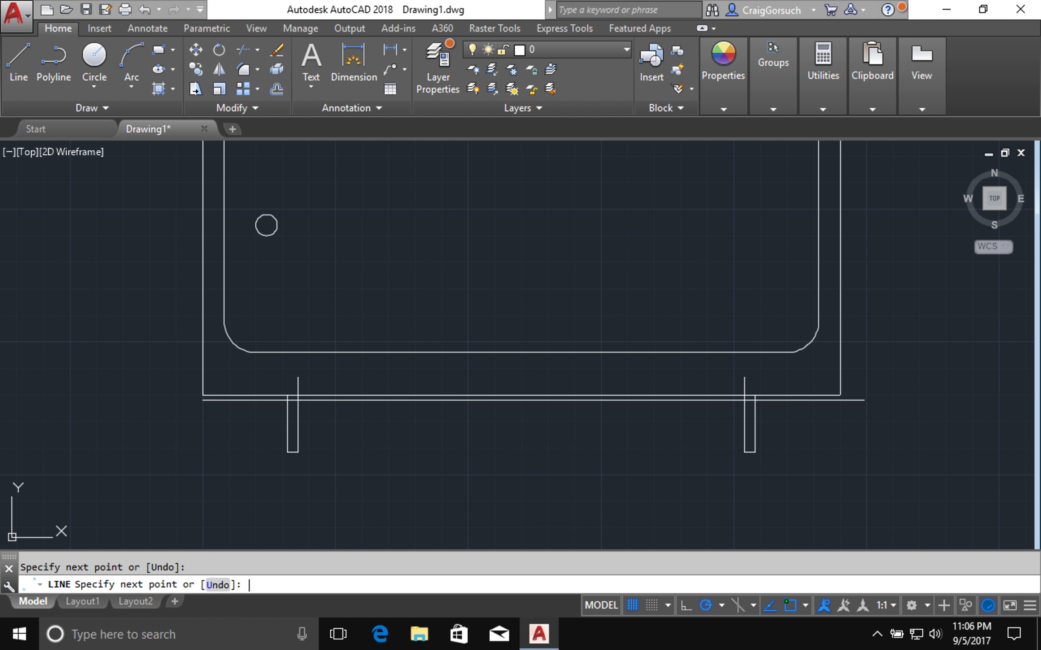
key(Return)
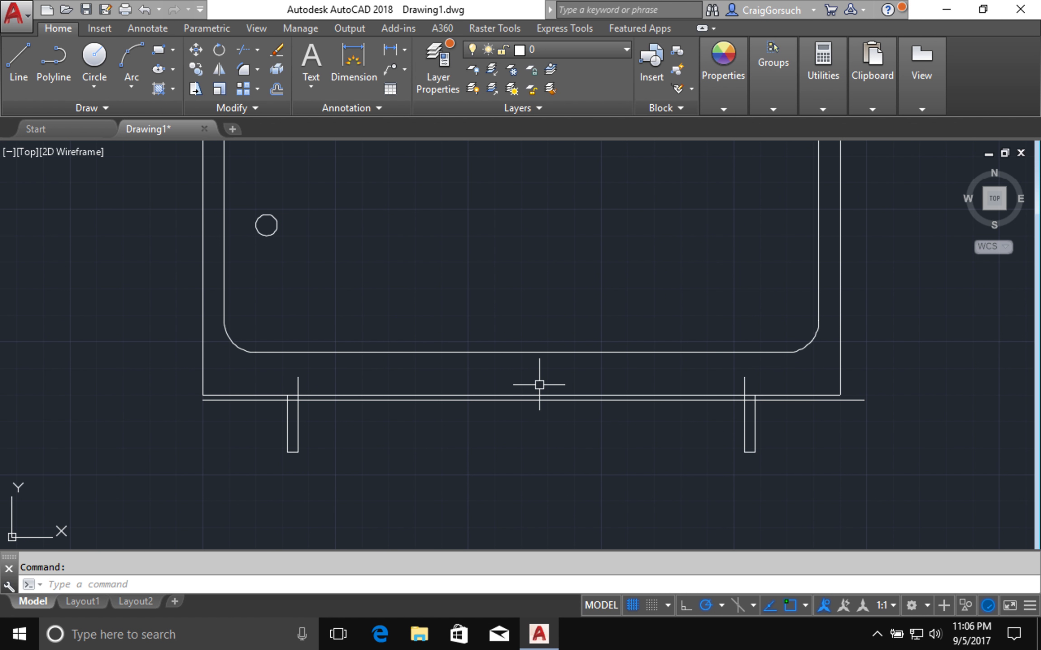
- Add a vertex to the outer rectangle's lower edge where the left leg's outer line meets it
scroll(534, 400, up, 2)
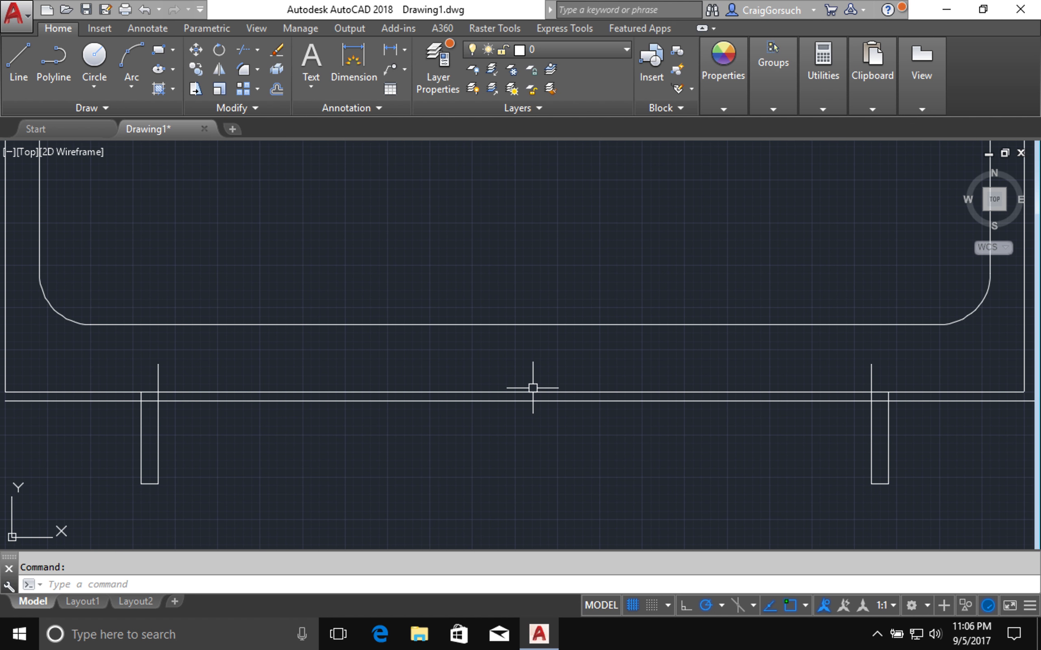
click(533, 390)
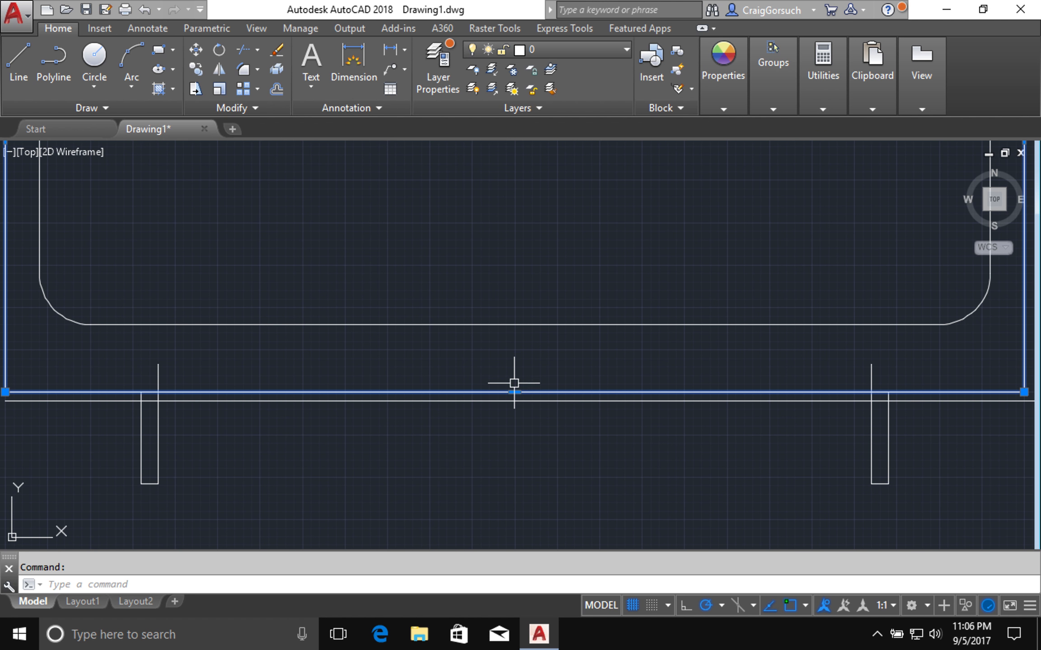
mouse_move(515, 392)
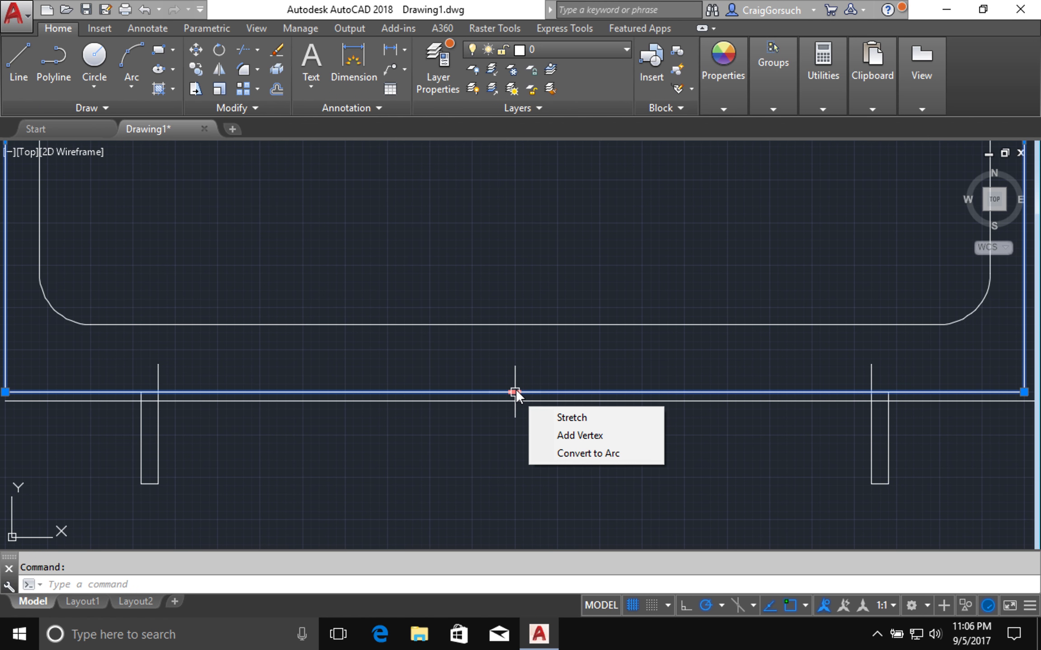
click(567, 435)
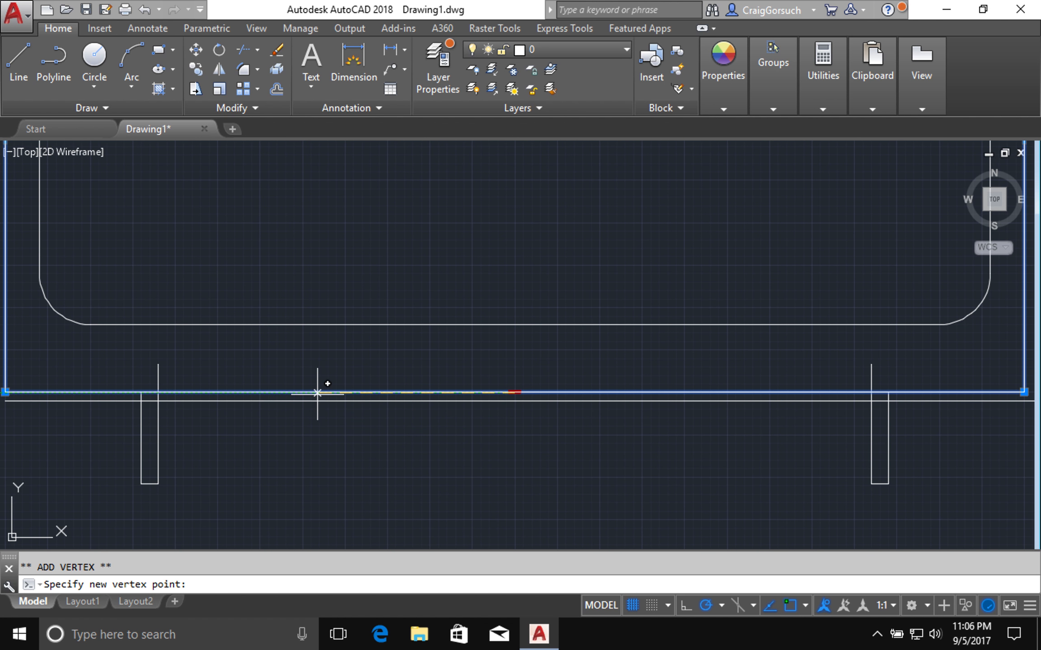
click(141, 393)
mouse_move(141, 392)
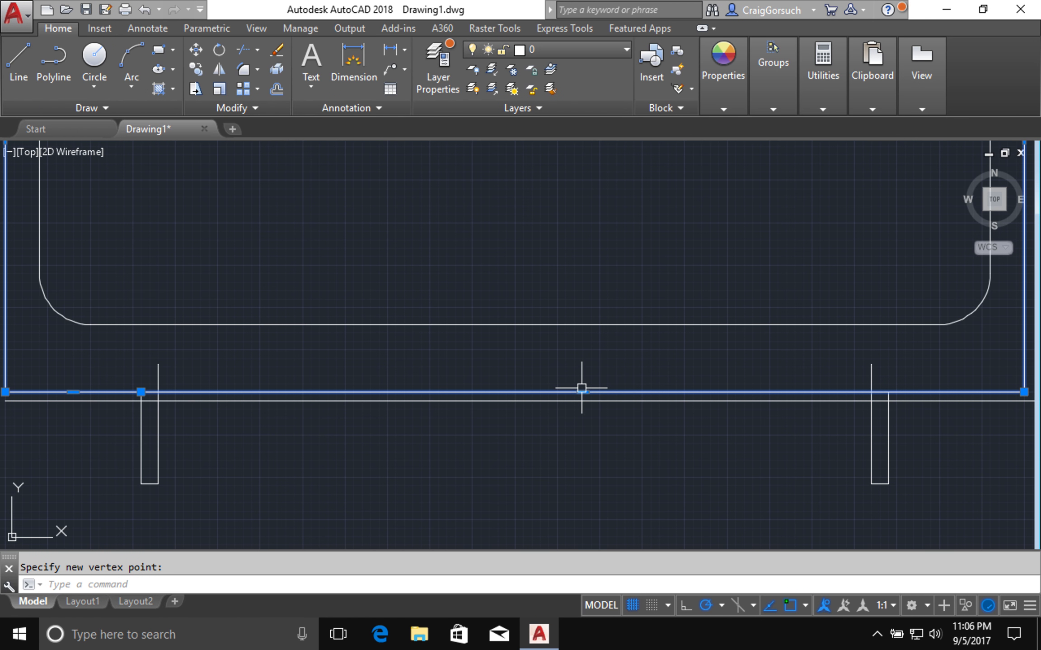
- Add a vertex to the outer rectangle's lower edge where the right leg's outer line meets it
mouse_move(583, 393)
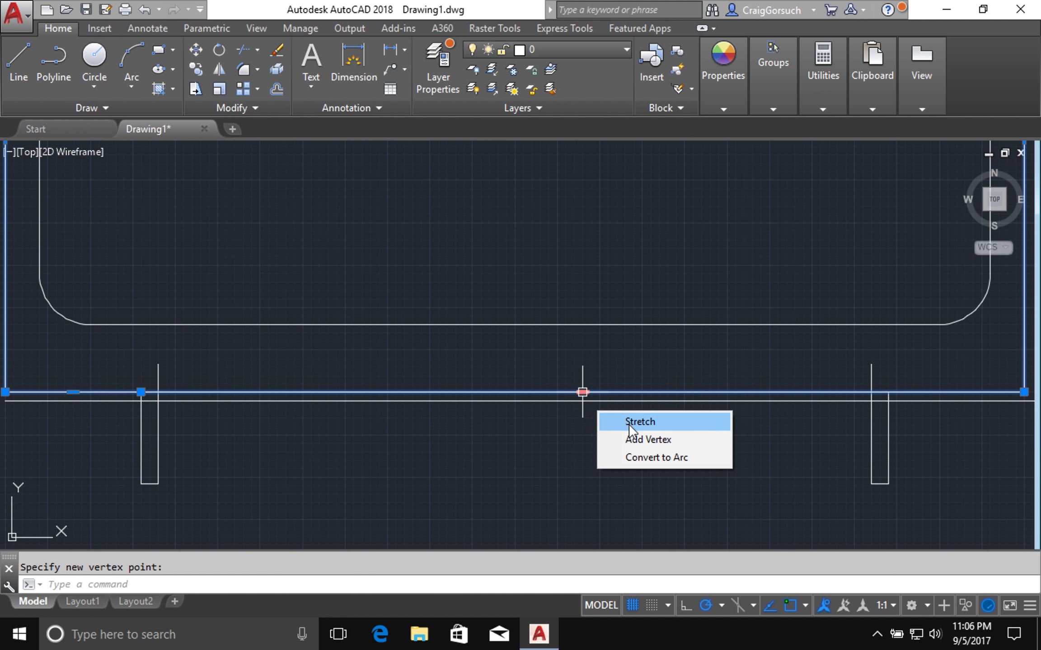
click(636, 440)
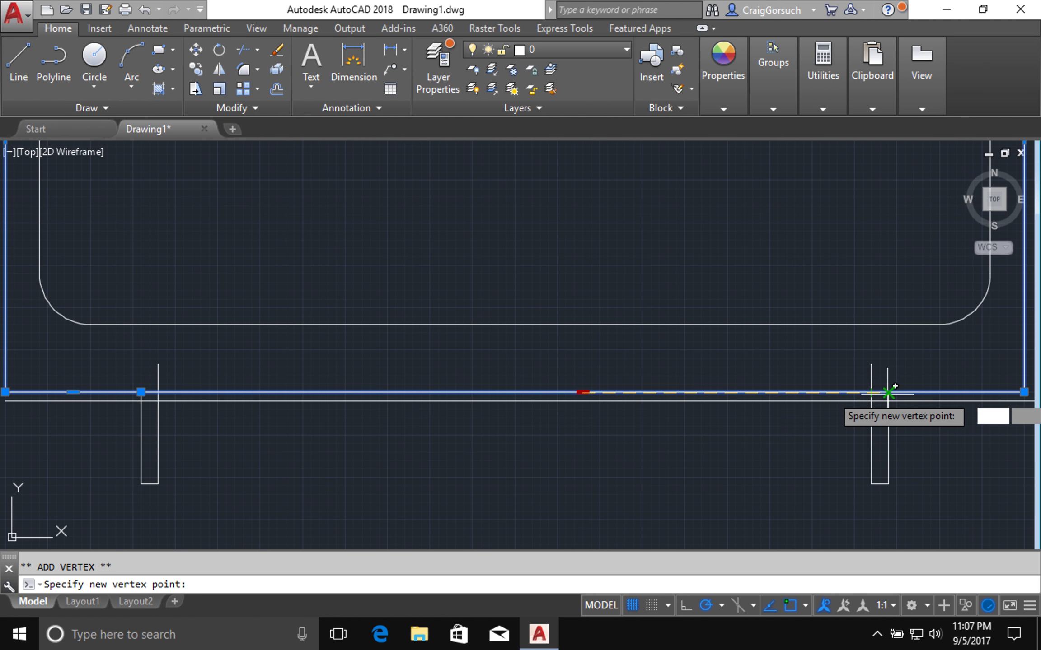
click(888, 392)
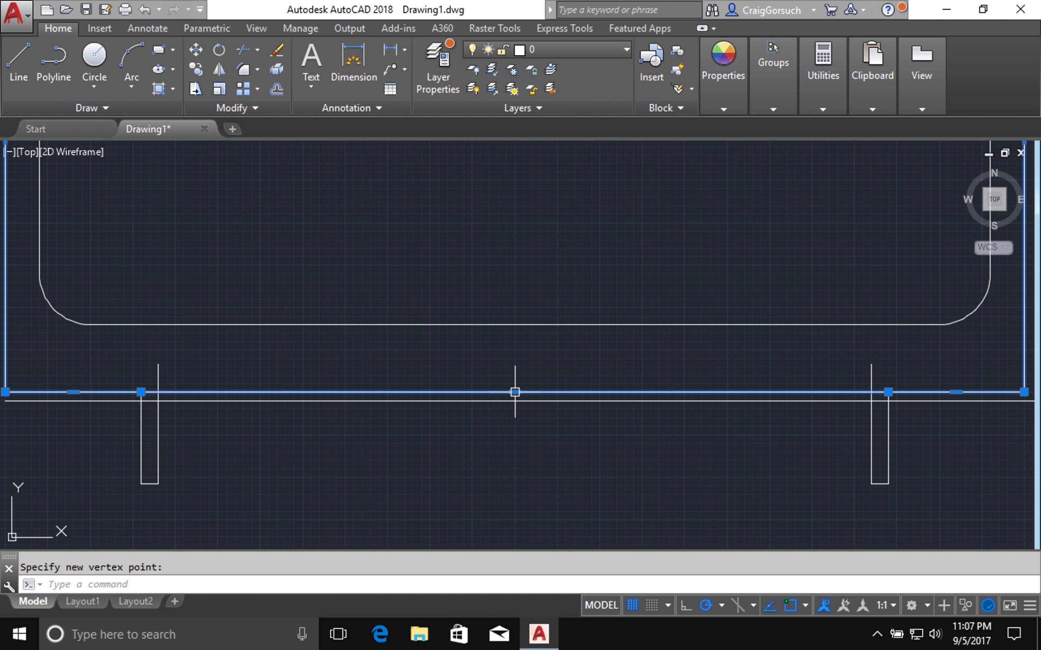
- Add vertices to the outline's lower edge where the right and left legs' inner lines cross the horizontal line below it
mouse_move(515, 392)
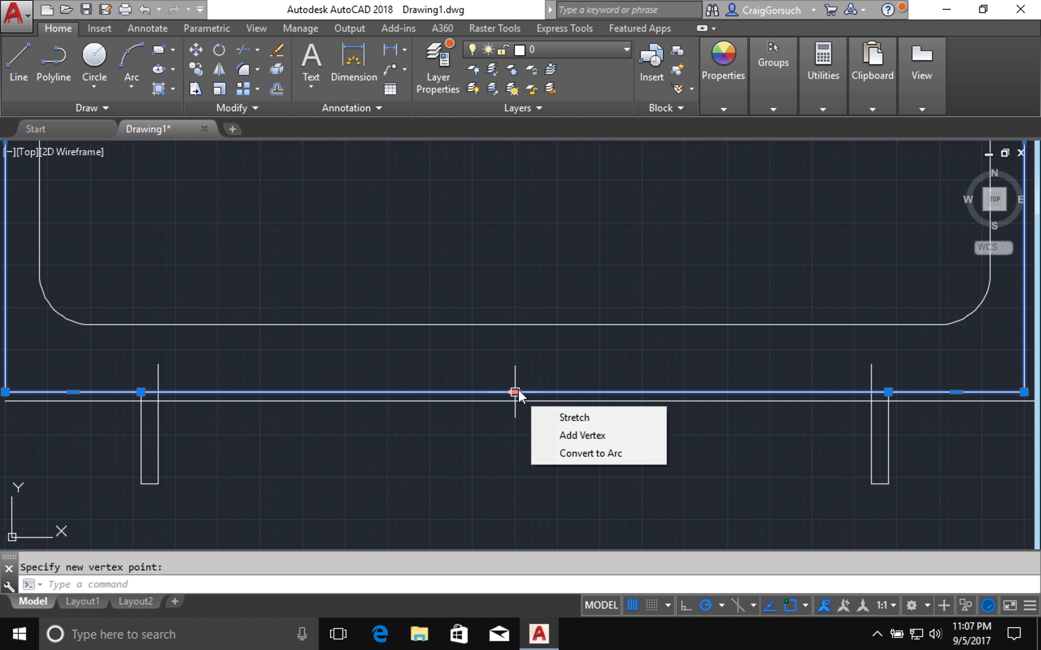
click(560, 434)
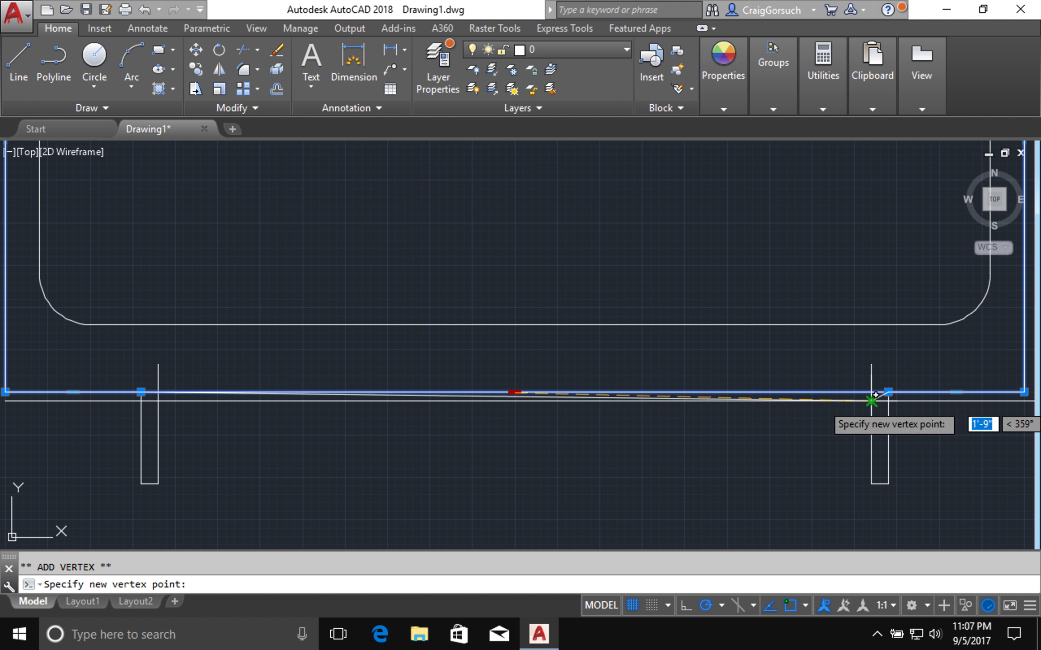
click(874, 400)
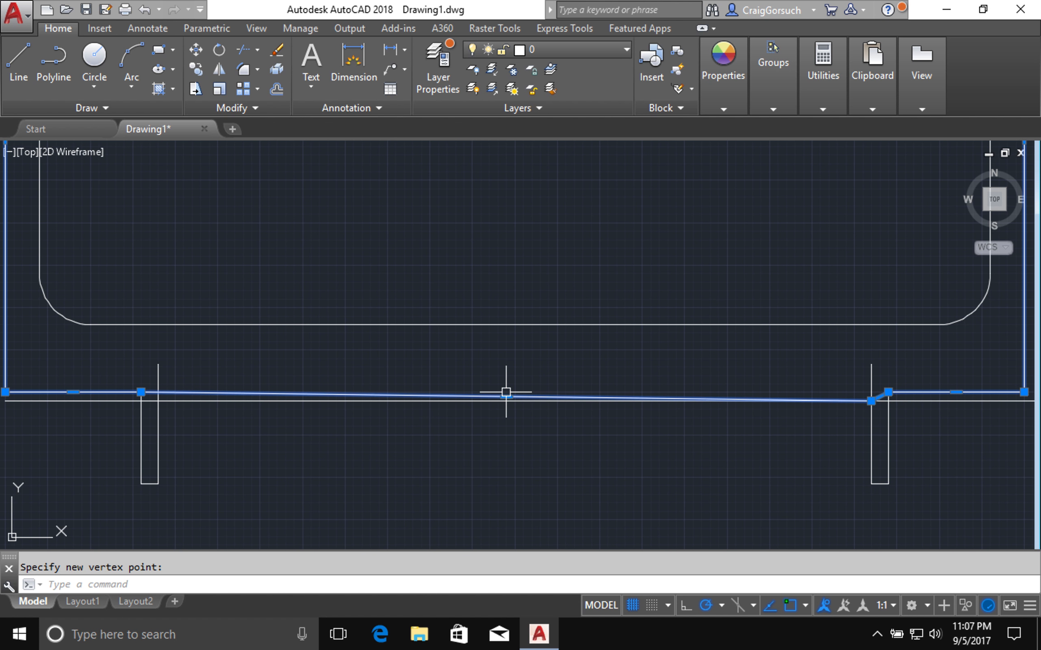
mouse_move(506, 397)
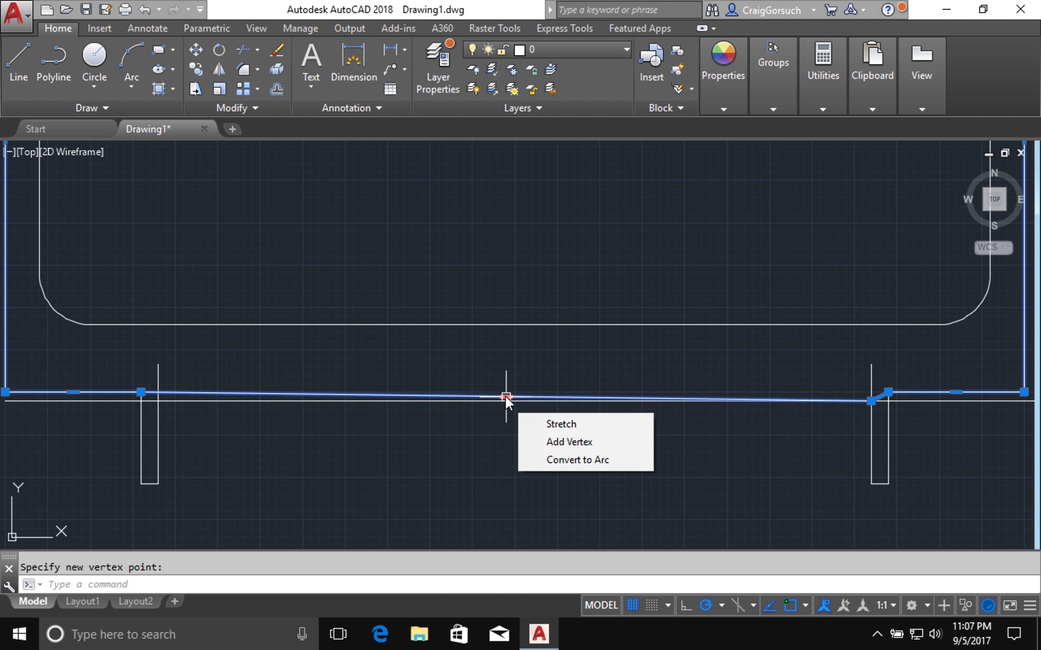
click(539, 441)
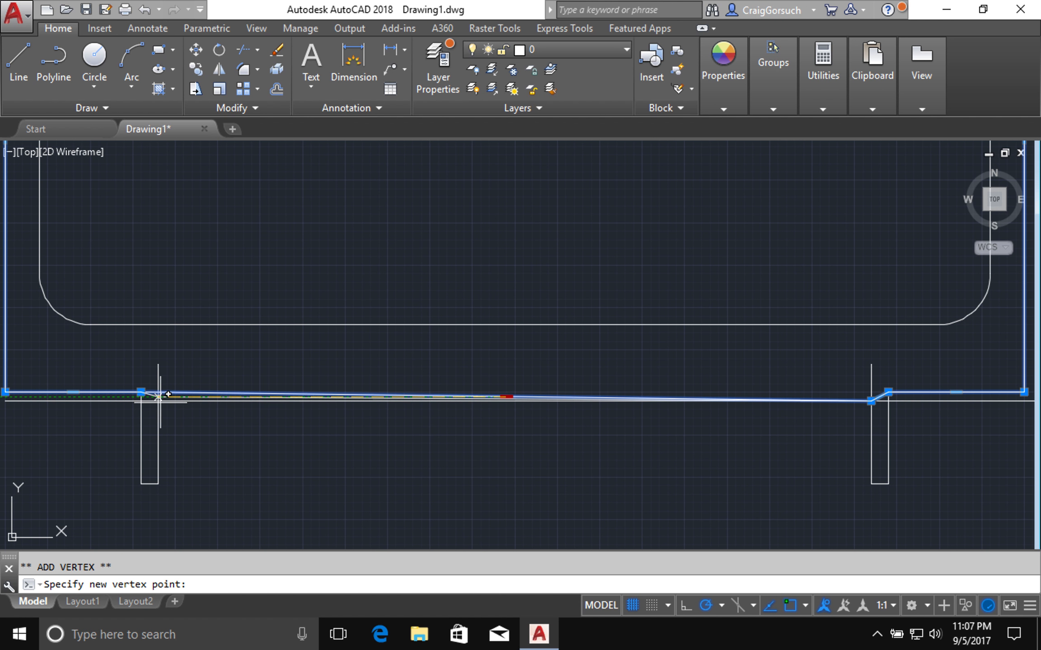
scroll(158, 400, up, 4)
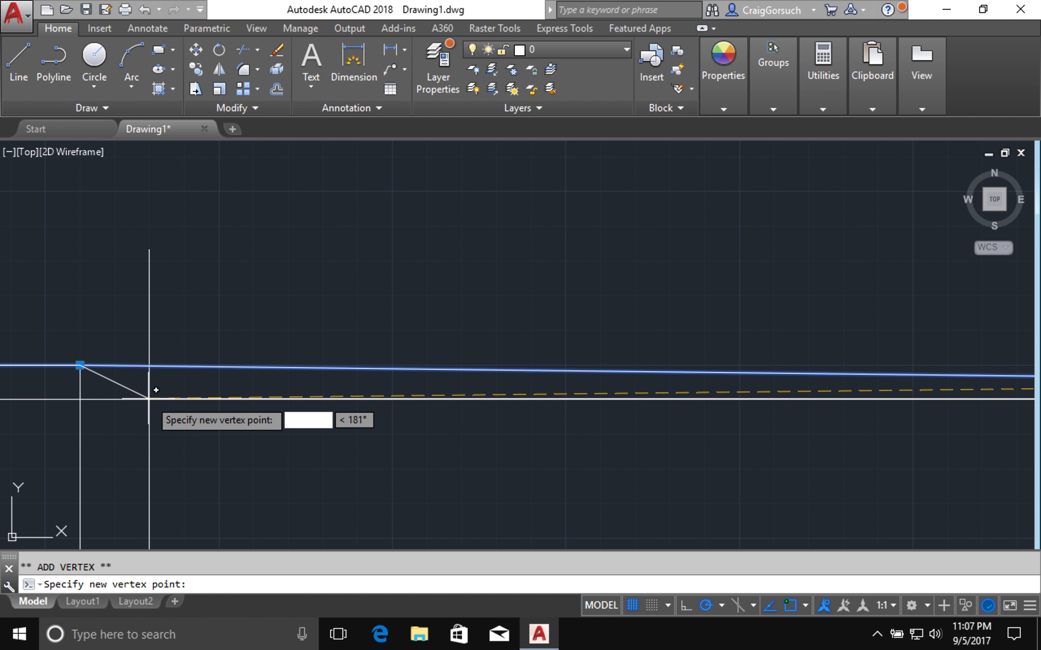
click(149, 399)
scroll(236, 392, down, 2)
scroll(236, 392, down, 3)
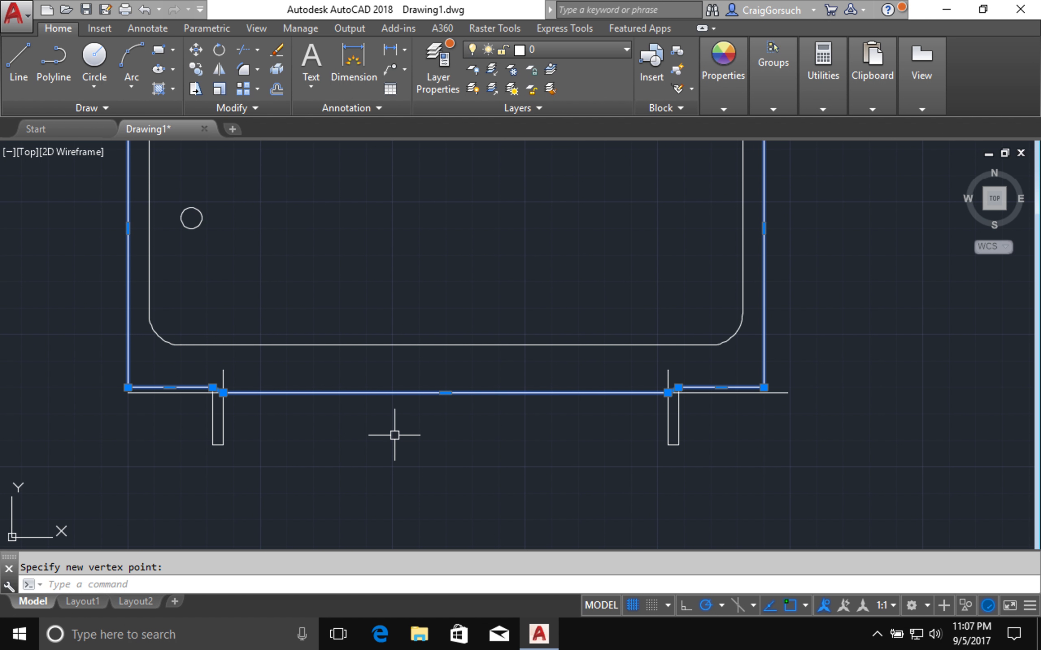
key(Escape)
key(Escape)
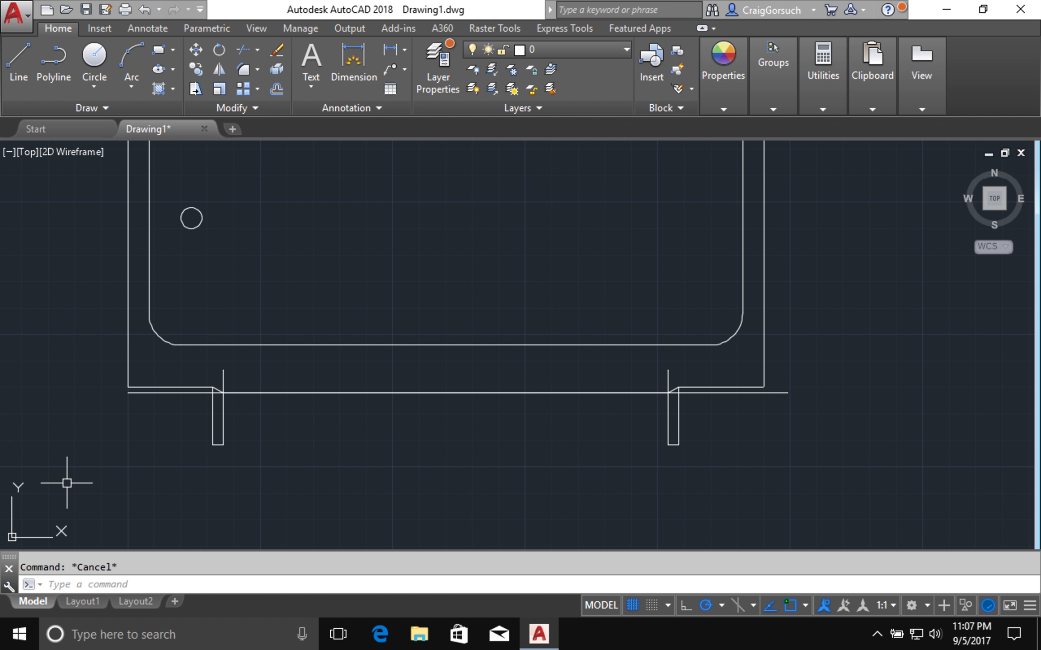
- Erase the six leg lines and the horizontal construction line below the outer outline
click(66, 483)
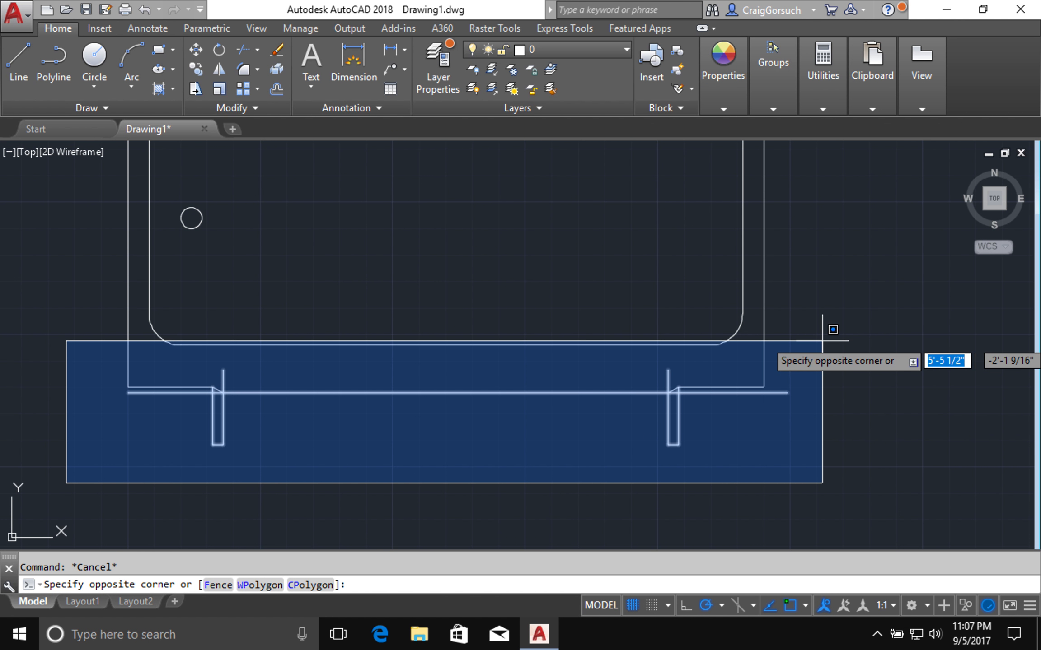
click(847, 319)
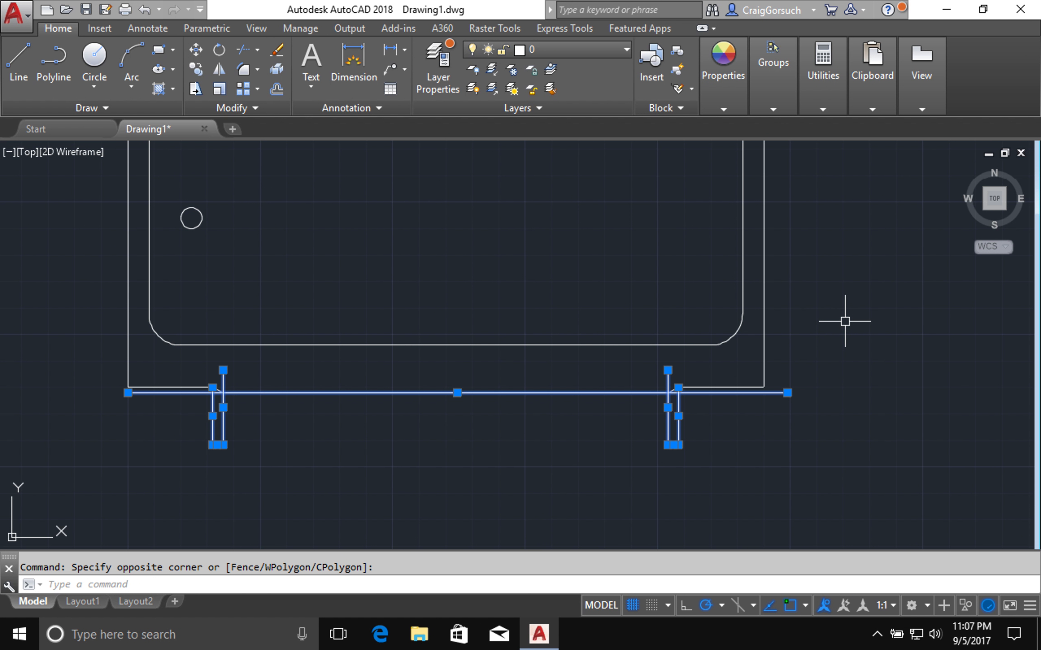
key(Delete)
- Save the drawing in the Documents folder under the file name Bathtub
middle_drag(559, 292, 581, 391)
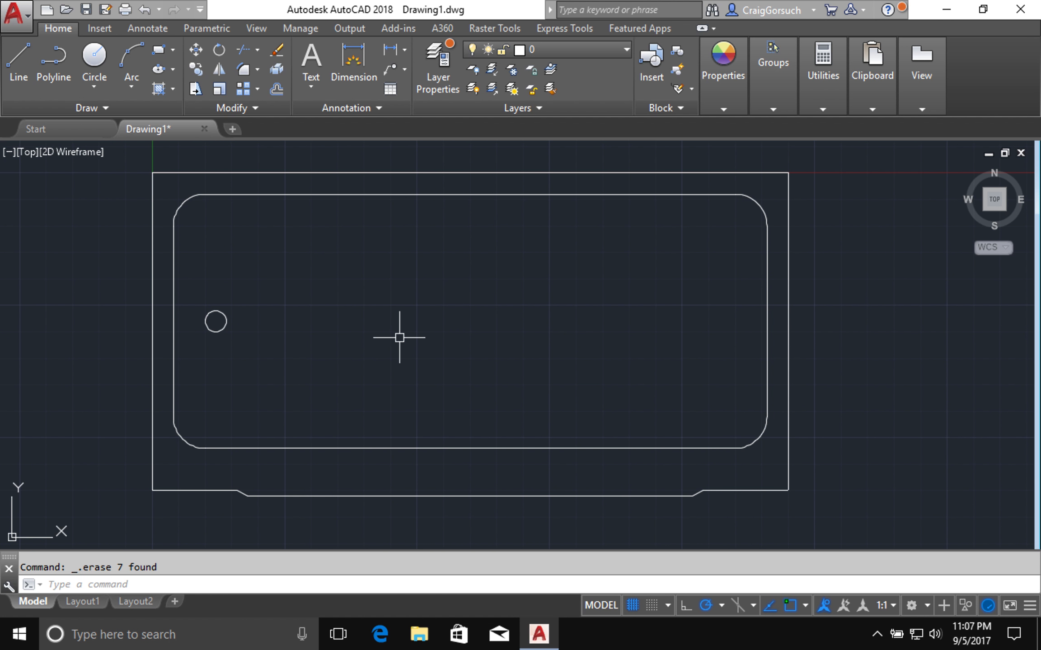
scroll(399, 338, down, 2)
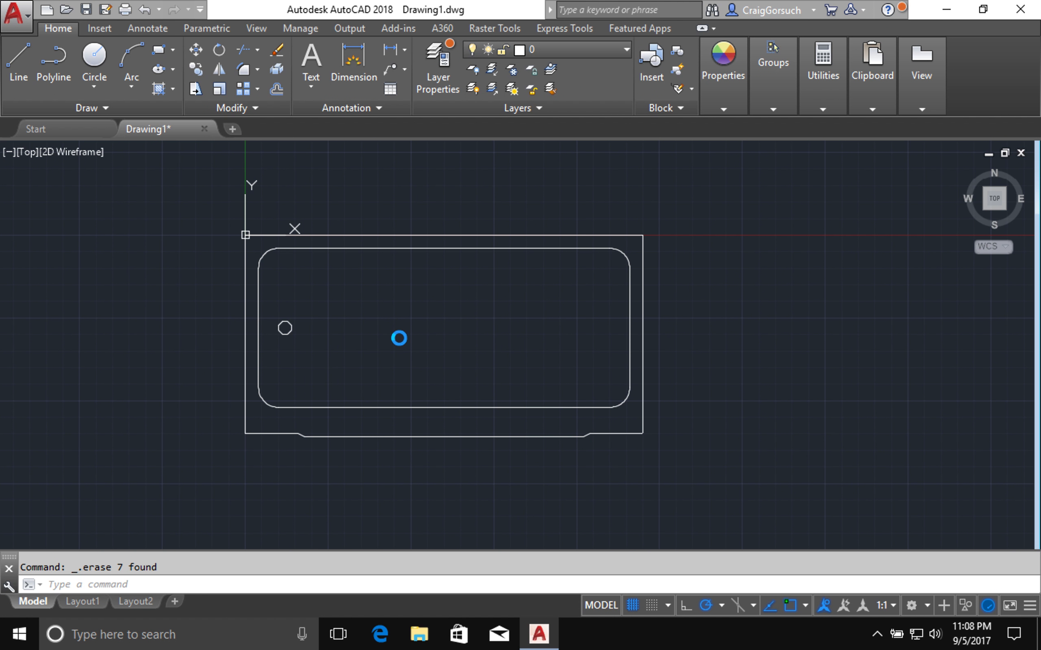
key(ctrl+s)
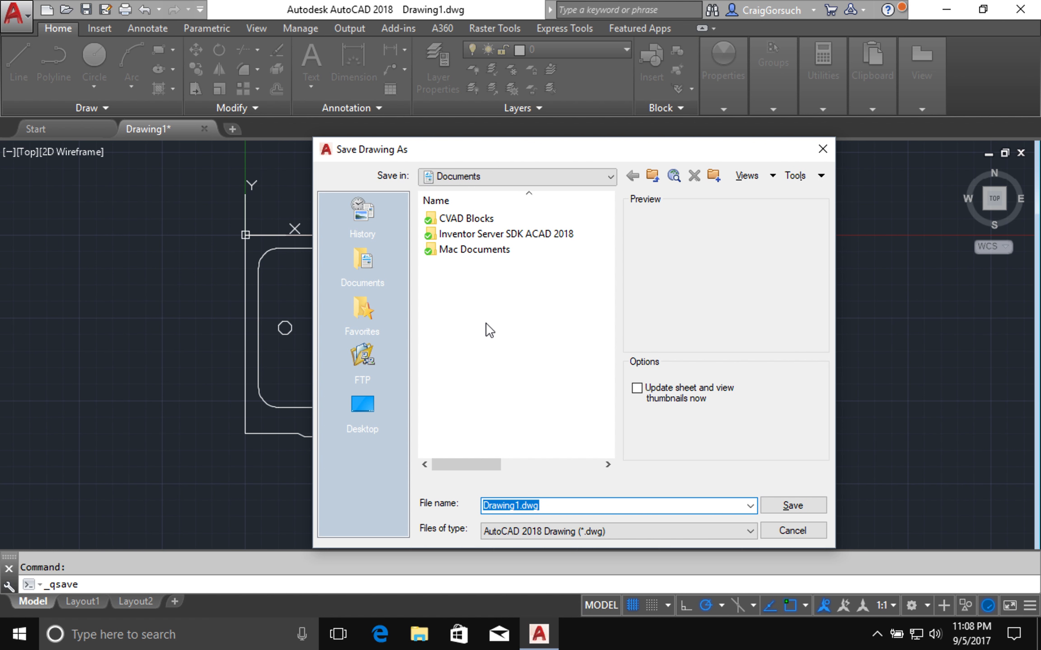
text(Bathtub)
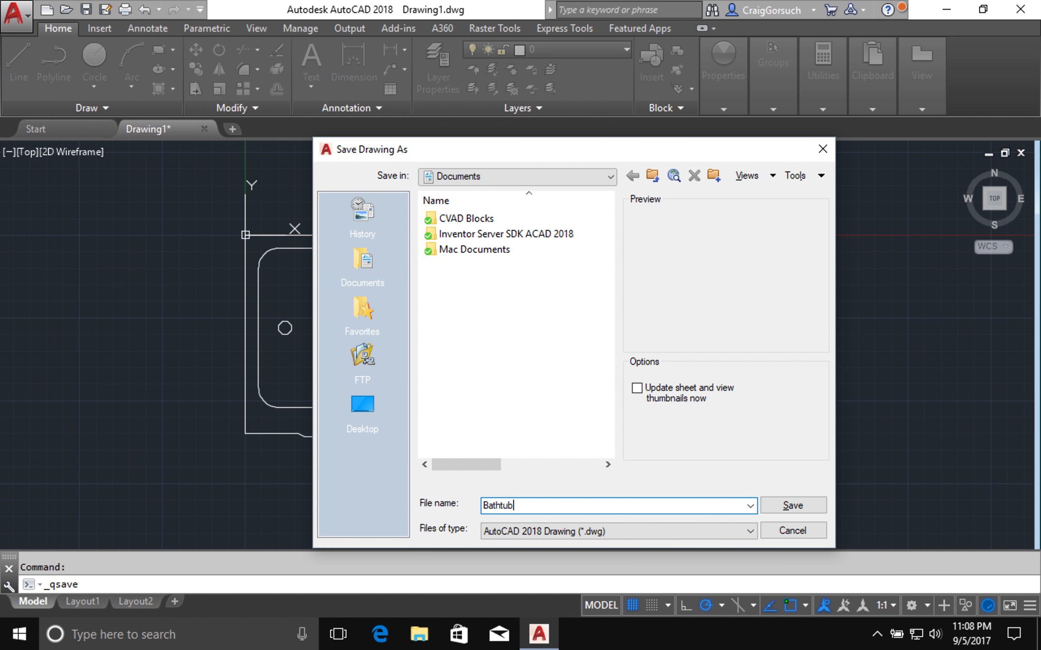
key(Return)
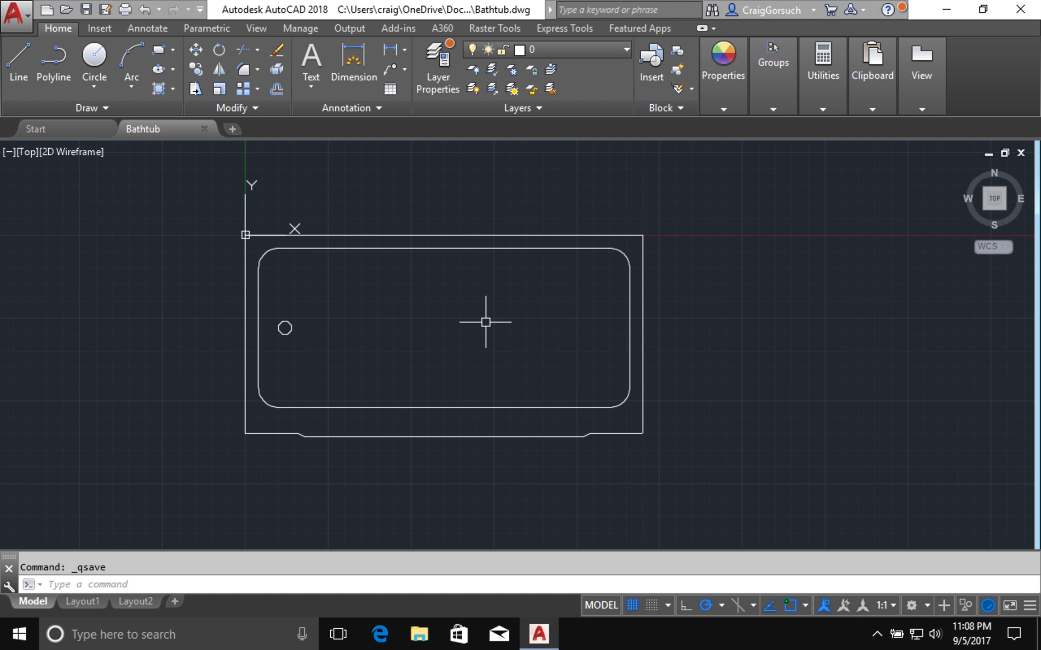